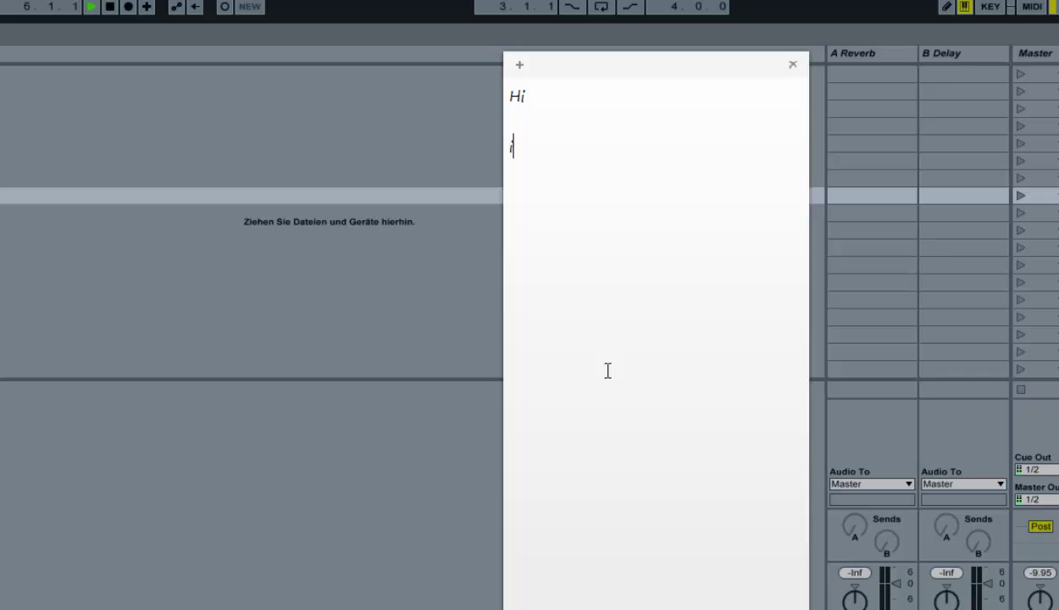
Continue the note with "i wanna show you my KickDrumMaker" and "you can make millions of Kickdrums with it!!" on separate lines
text(anna show you my)
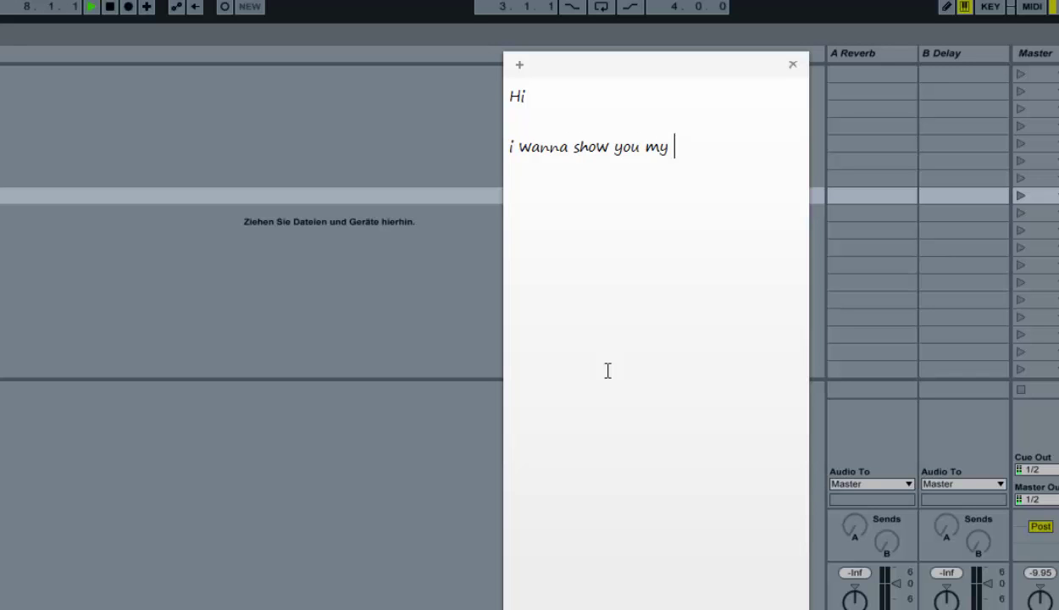
text( KickDrumMaker  )
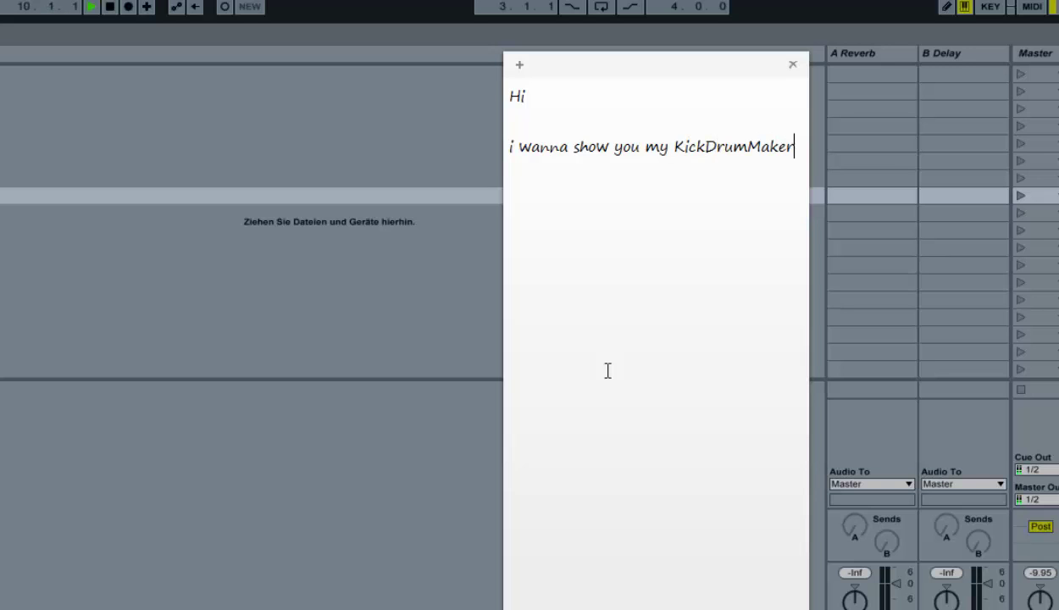
text(you can make m)
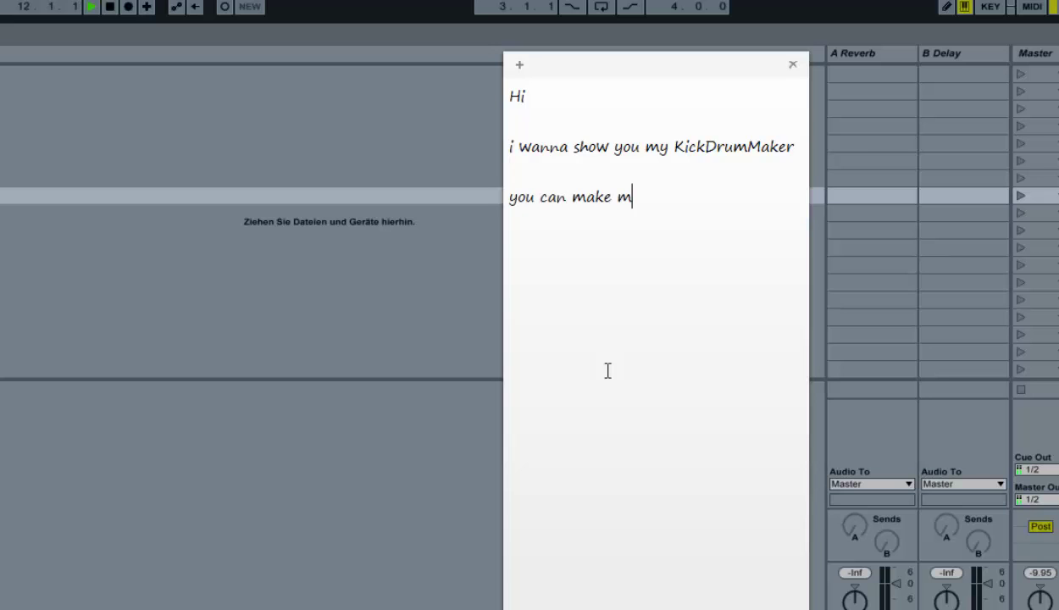
text(illions of )
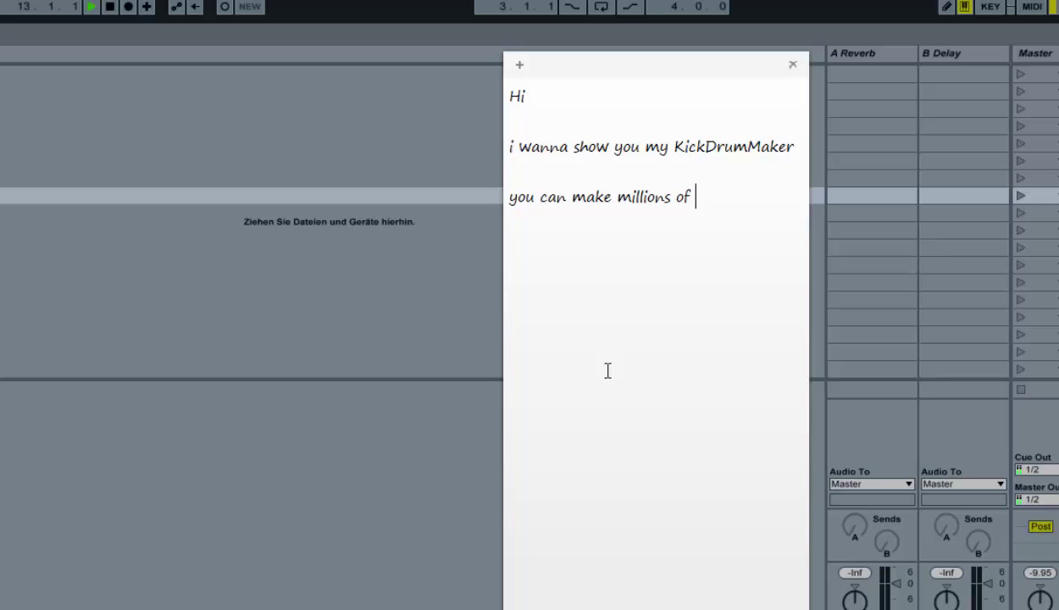
text(Kickdrums with it!!)
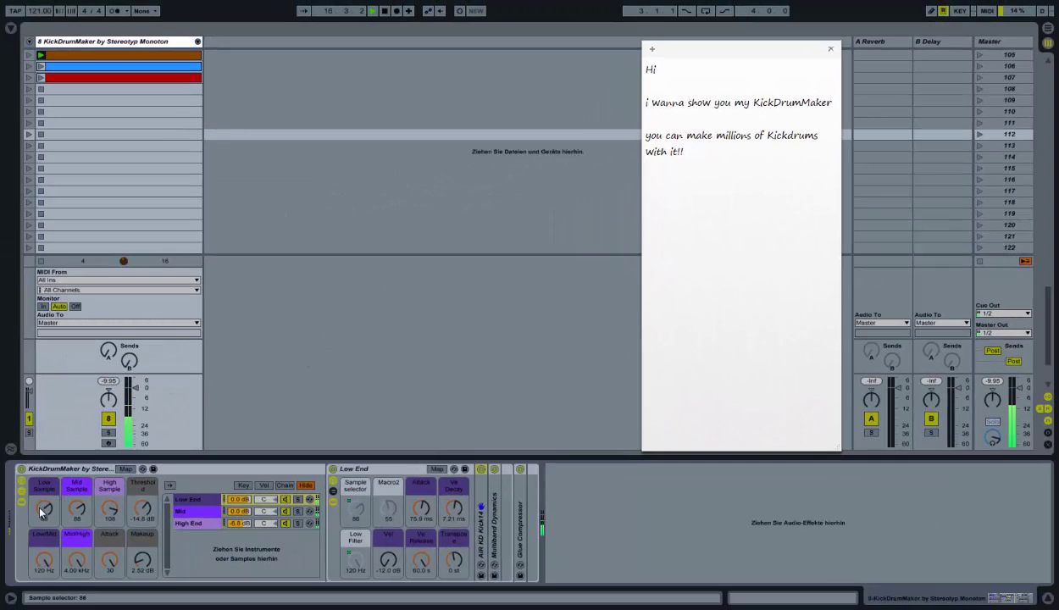
Set the KickDrumMaker rack's sample macros to Low Sample 104, Mid Sample 74 and High Sample 36
click(42, 511)
drag(42, 511, 95, 508)
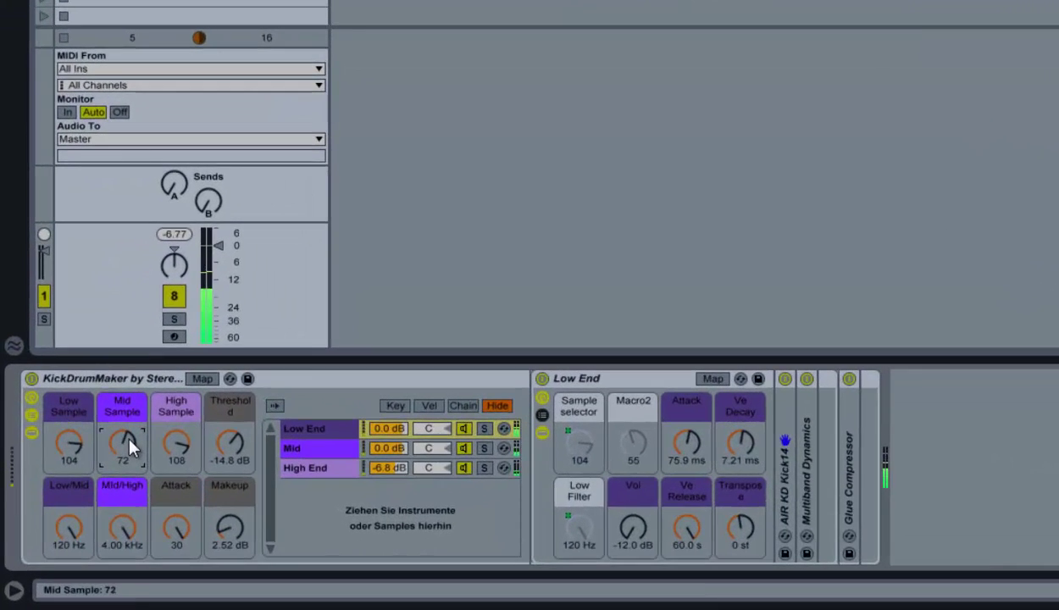
drag(172, 435, 174, 442)
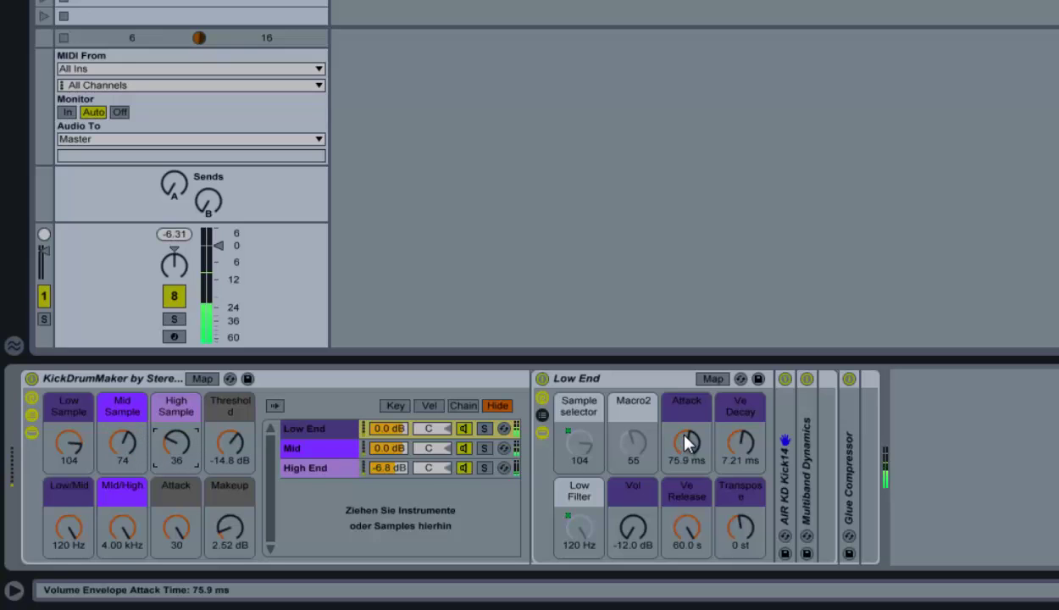
On the Low End chain, set Attack to 4.24 ms, Ve Release to 2.95 s and Transpose to -2 st
drag(686, 440, 716, 444)
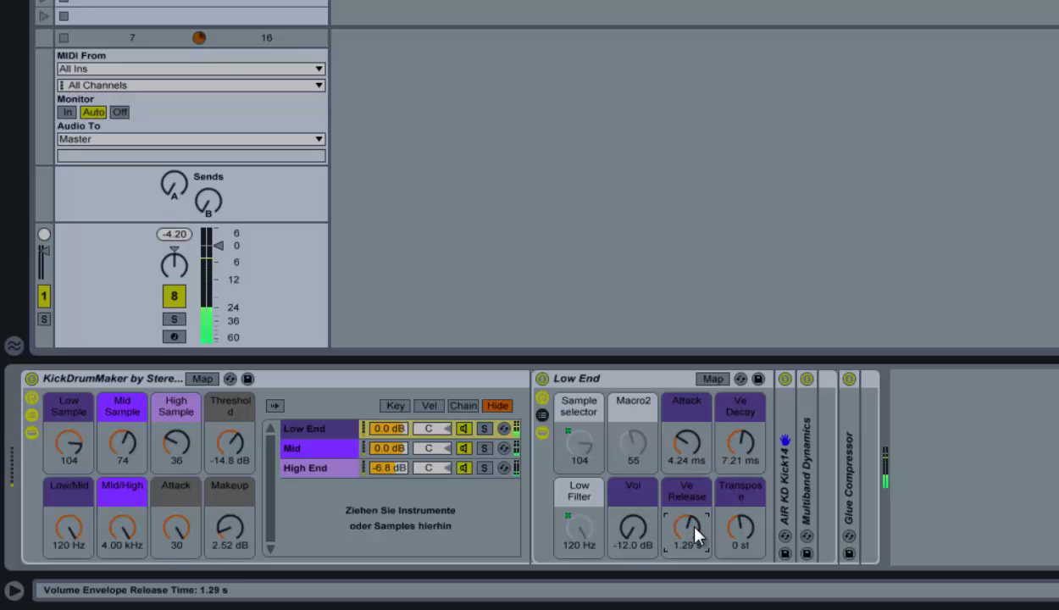
drag(696, 532, 697, 512)
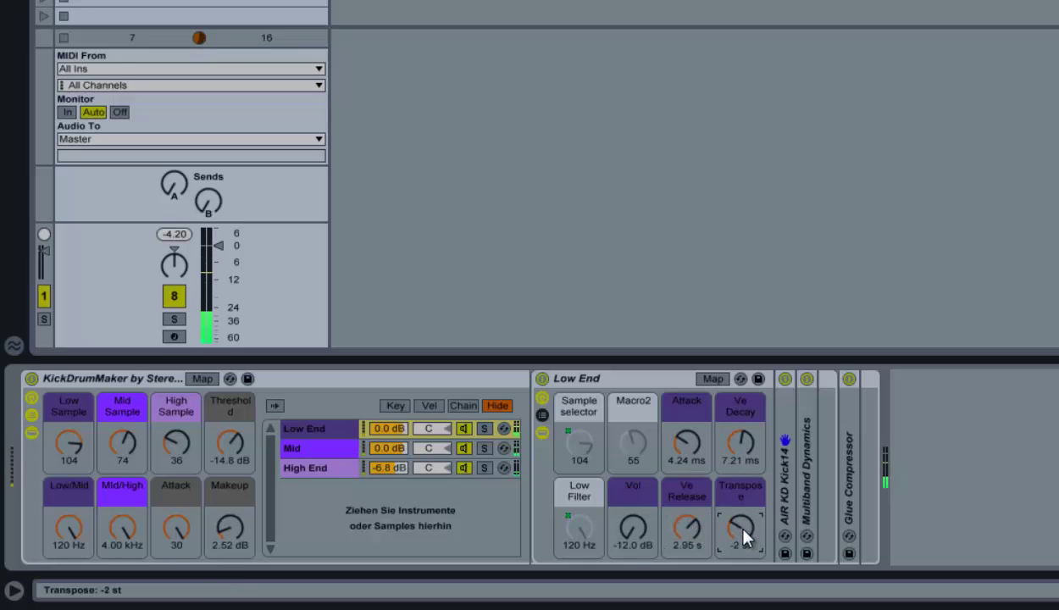
On the Mid chain, set Transpose +1 st, Attack 0.12 ms, Decay 2.76 ms and Release 2.09 s, and set the rack's High Sample to 44
click(339, 454)
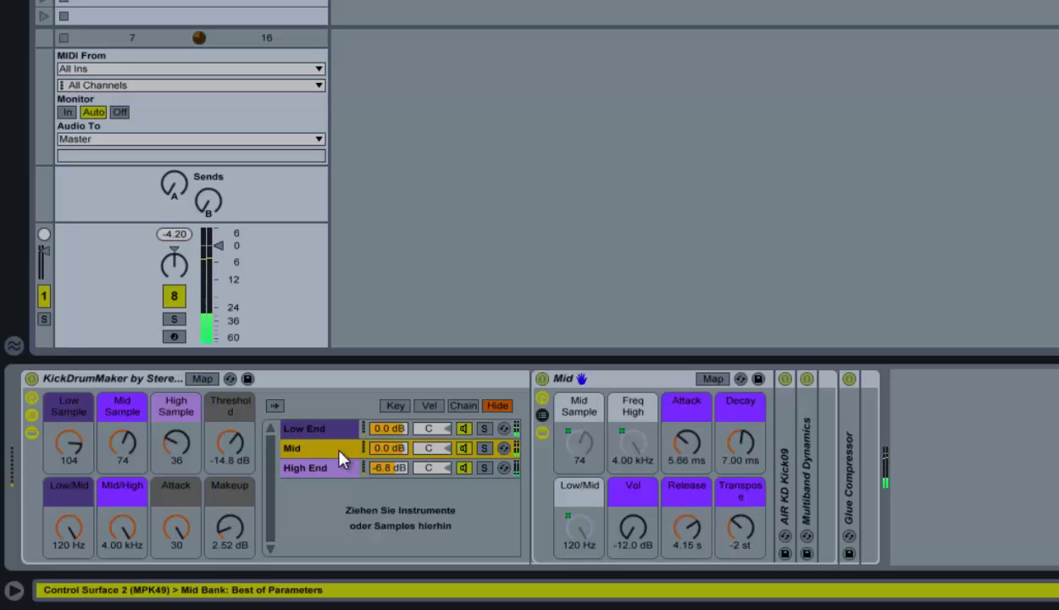
click(734, 532)
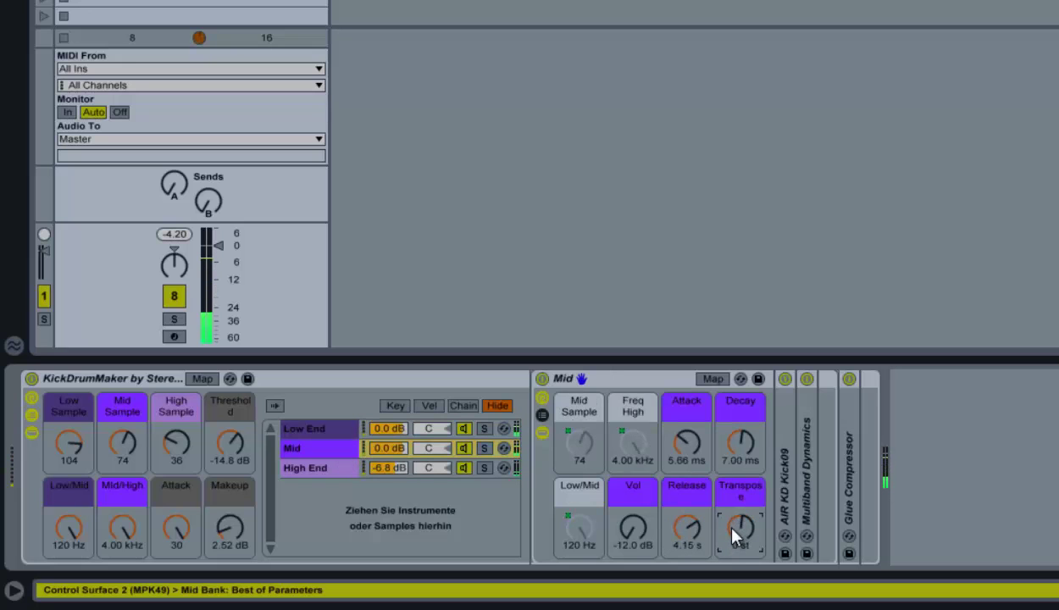
drag(688, 445, 689, 455)
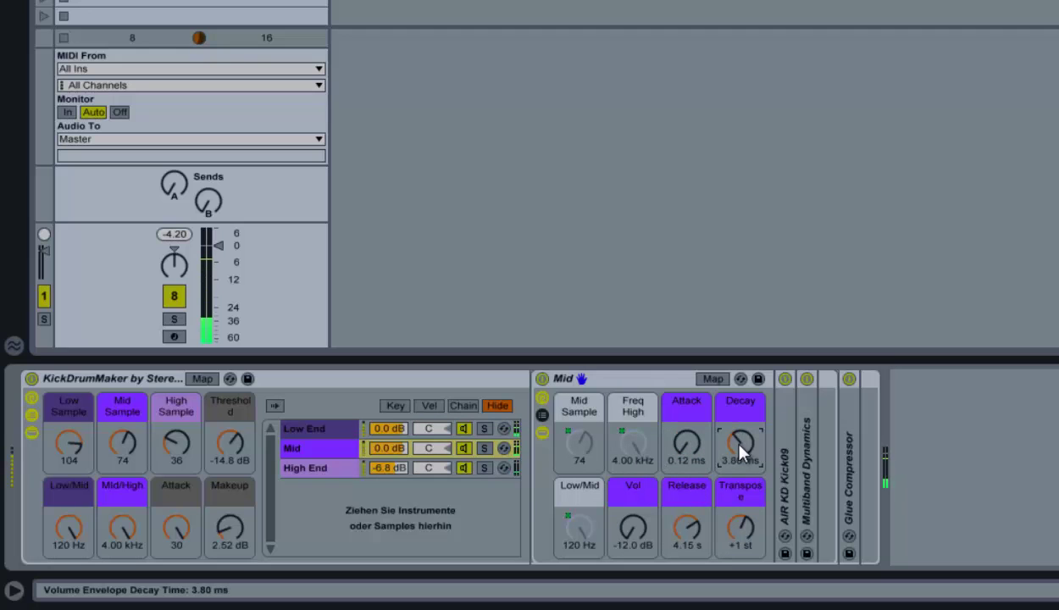
drag(740, 452, 740, 449)
drag(686, 530, 683, 530)
drag(180, 443, 181, 436)
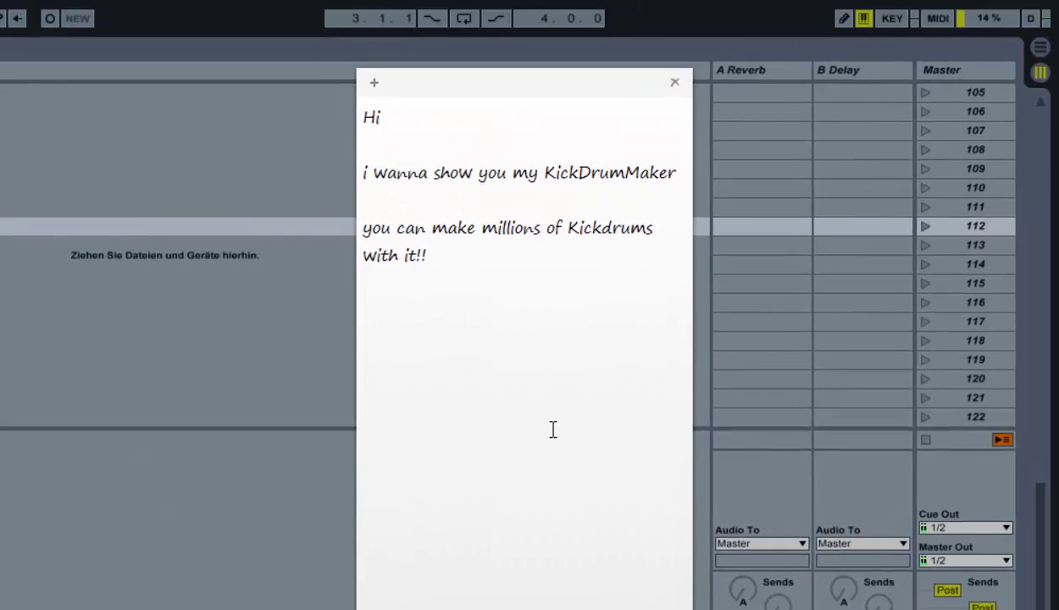
Add a paragraph to the note reading "there are two sections" and, on the following line, "in the left section you can set 3 samples"
text(there are two sections)
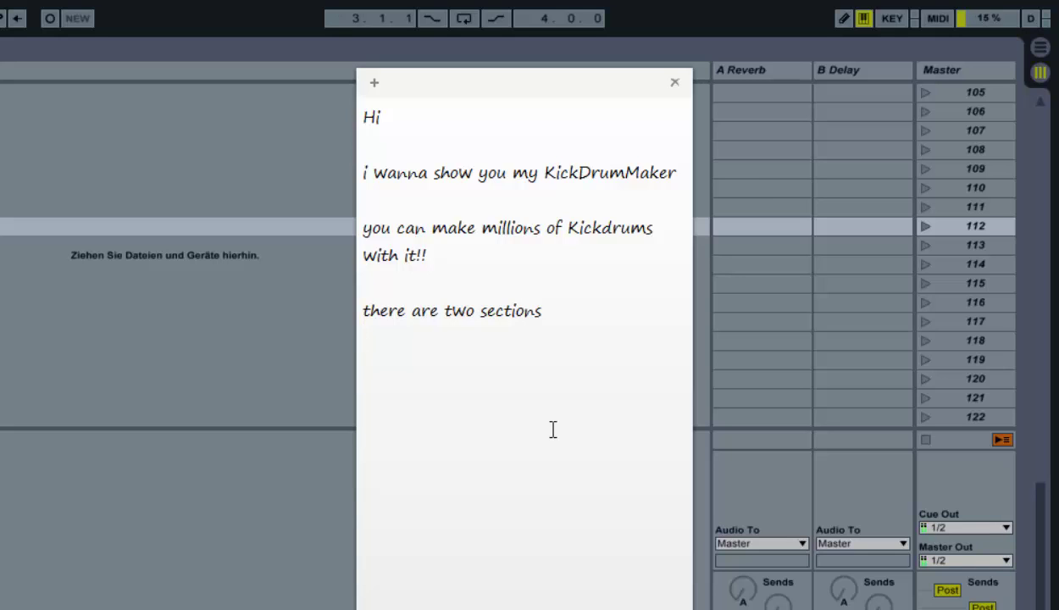
text(the le)
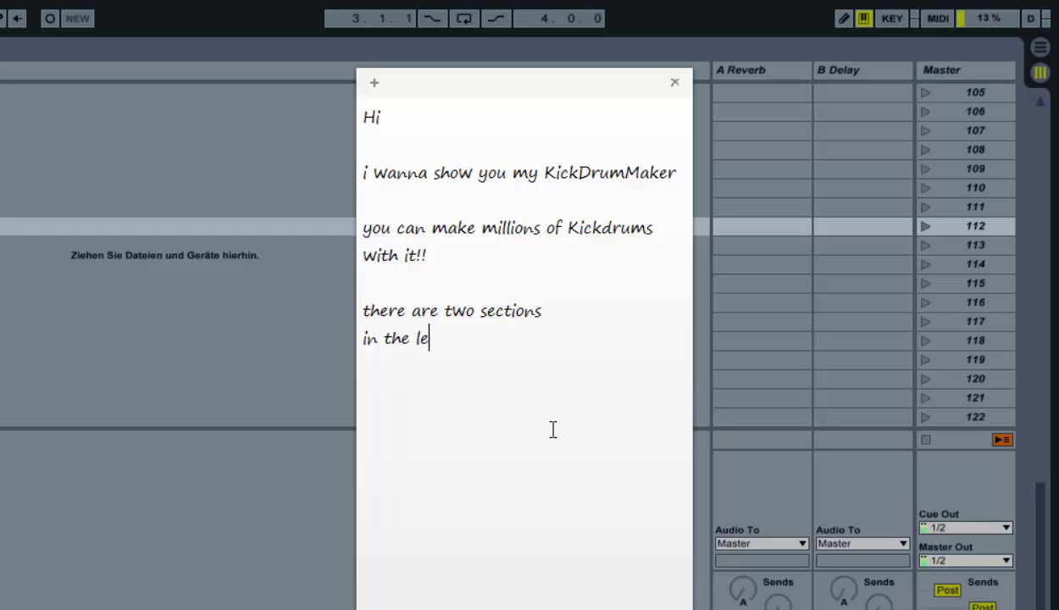
text(ft section )
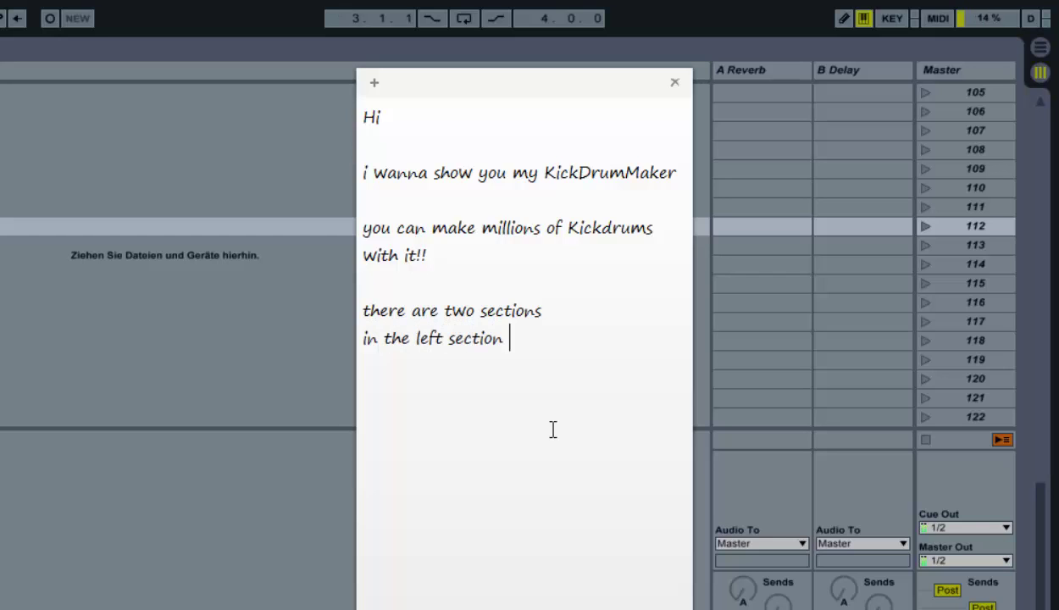
text(you can set a)
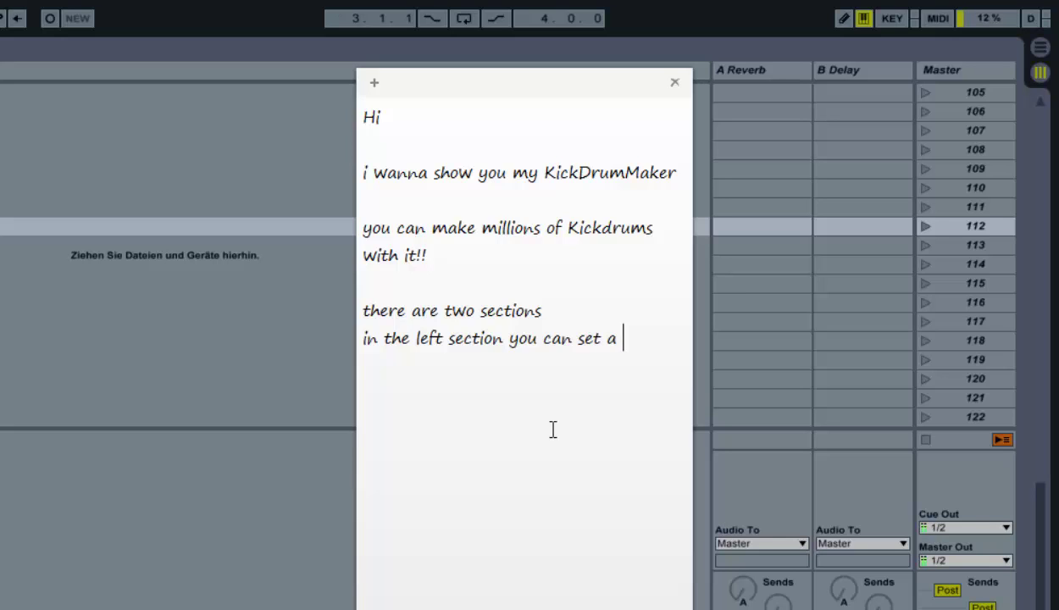
key(BackSpace)
key(BackSpace)
text(one)
key(BackSpace)
key(BackSpace)
key(BackSpace)
text(3 sampl)
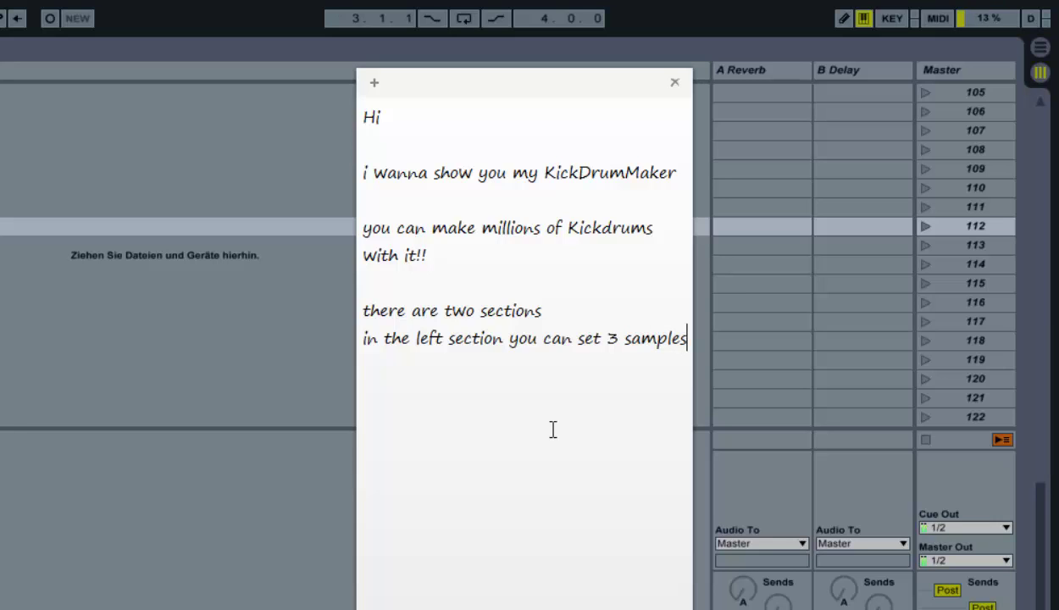
text(es)
key(Return)
Continue the note with "high, mid and low, you can set the crossover frequenzies"
text(high, mid and l)
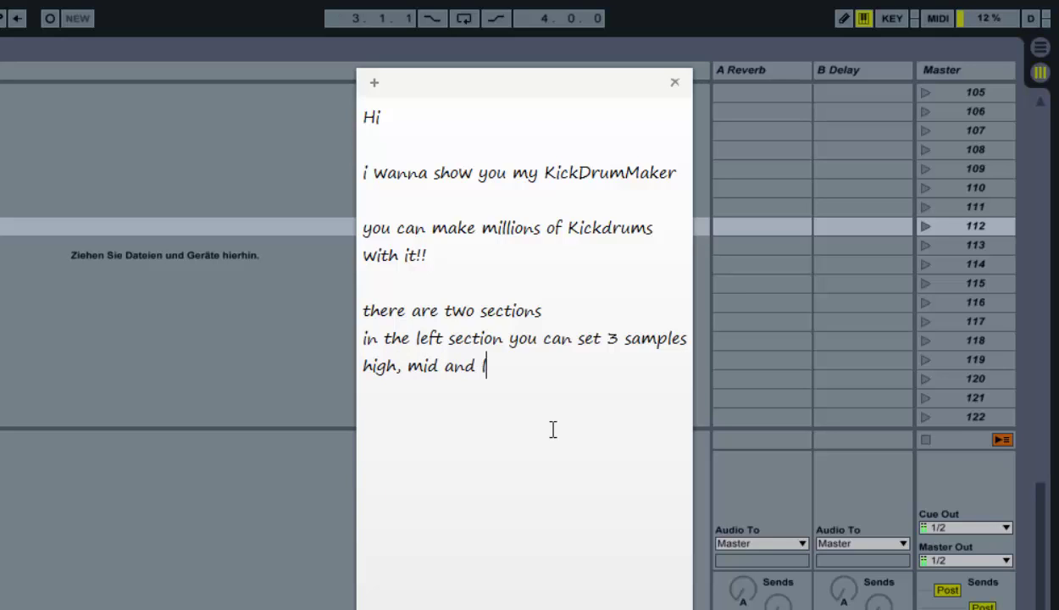
text(ow, you )
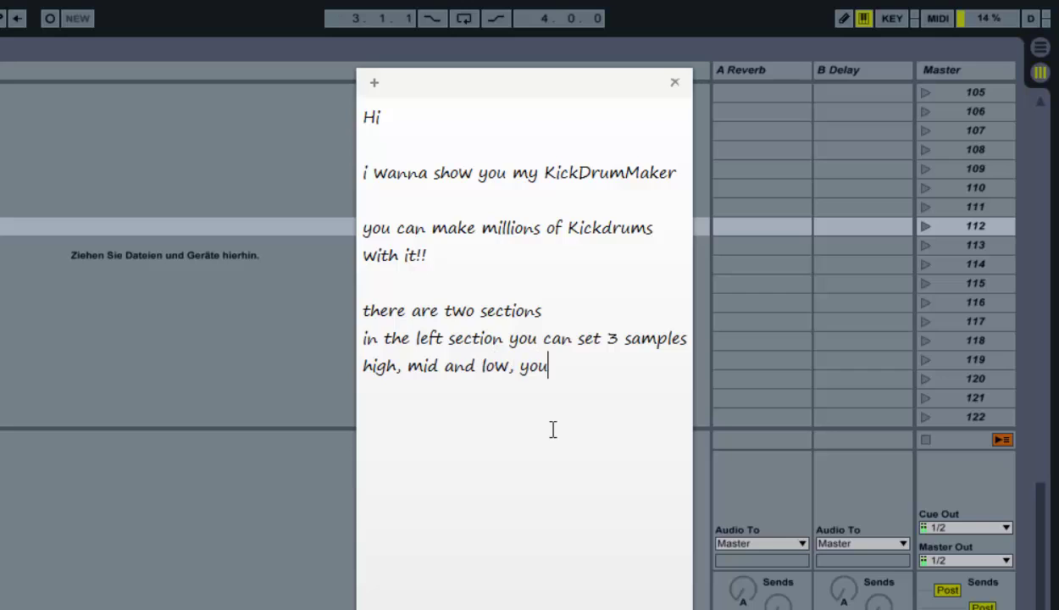
text(can set )
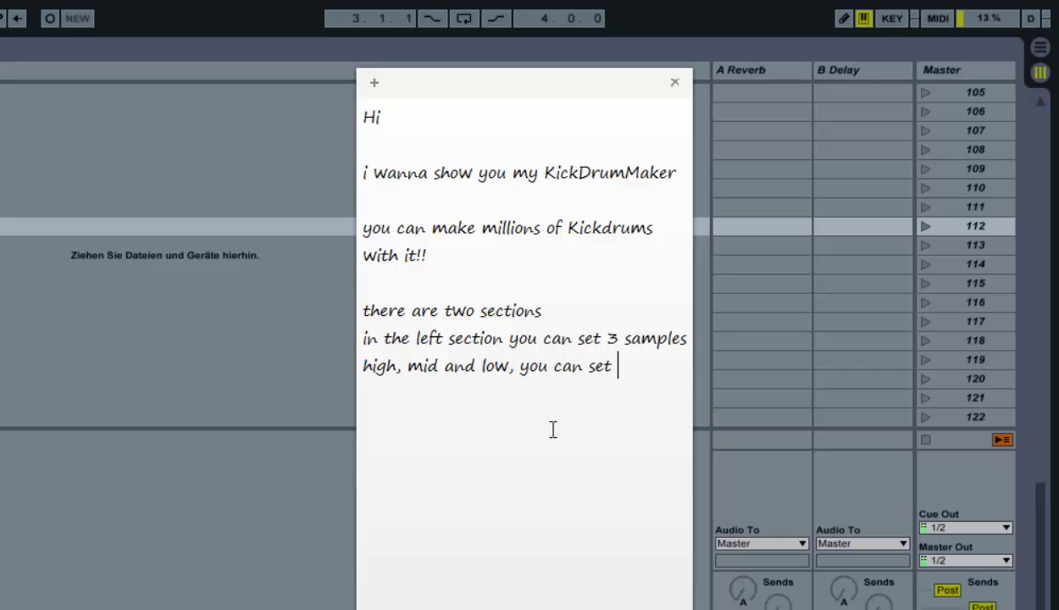
text(the cros)
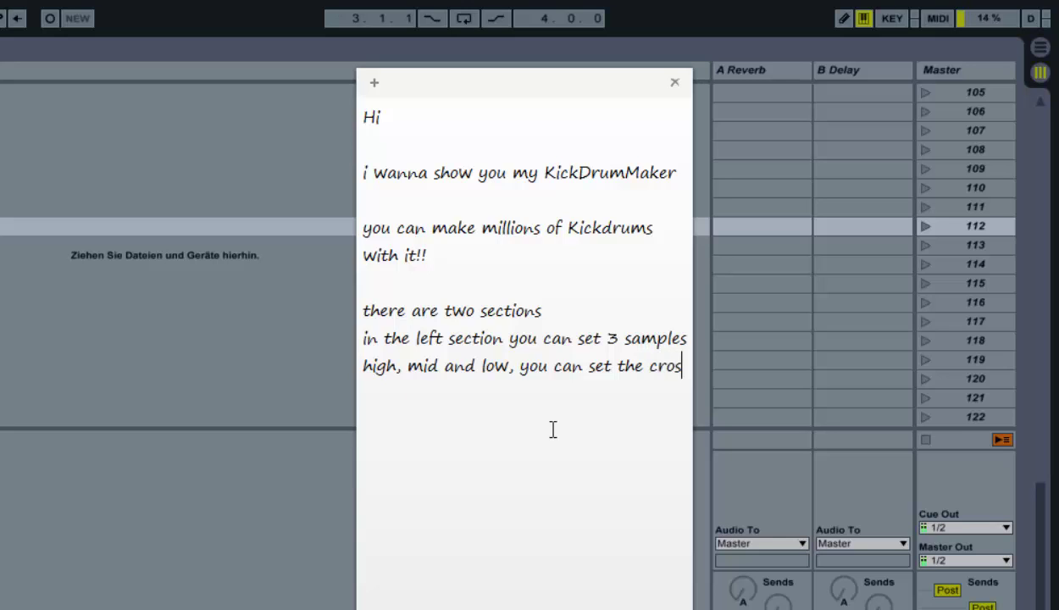
text(sover f)
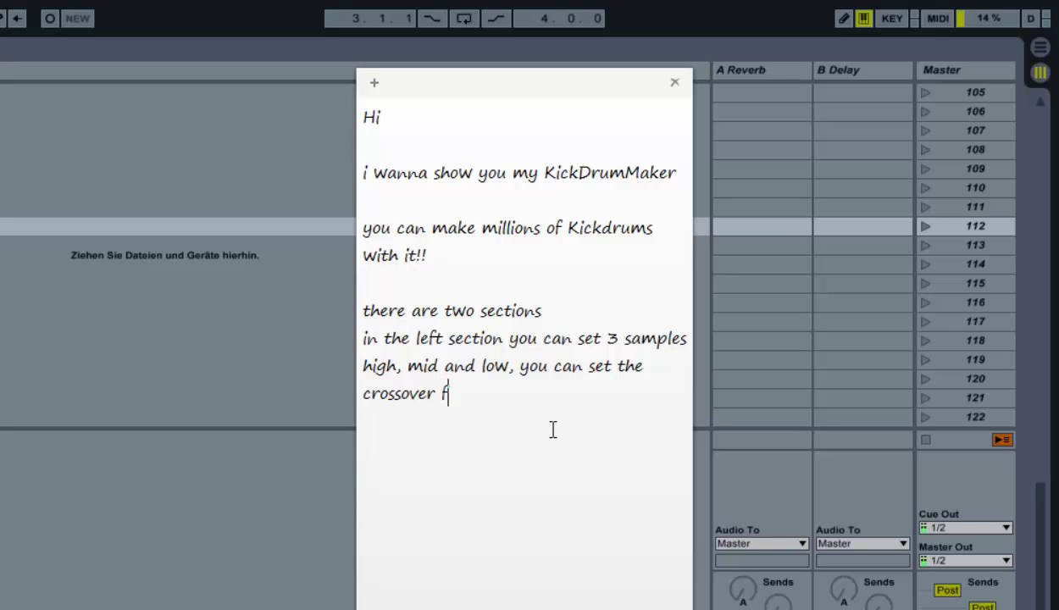
text(requenzhy)
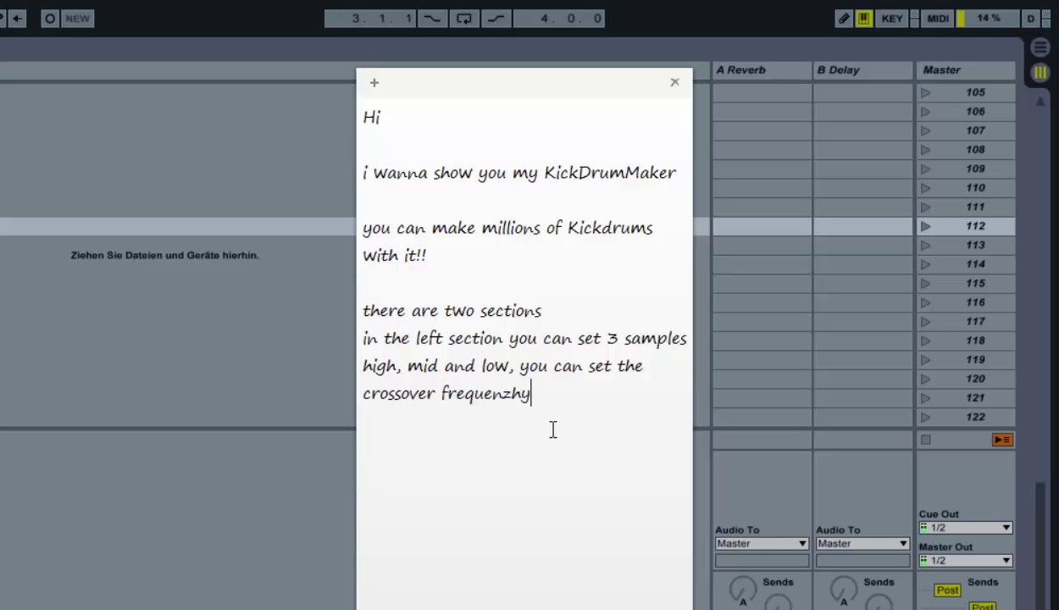
key(BackSpace)
key(BackSpace)
key(BackSpace)
text(zu)
key(BackSpace)
text(y)
key(BackSpace)
text(ies bew)
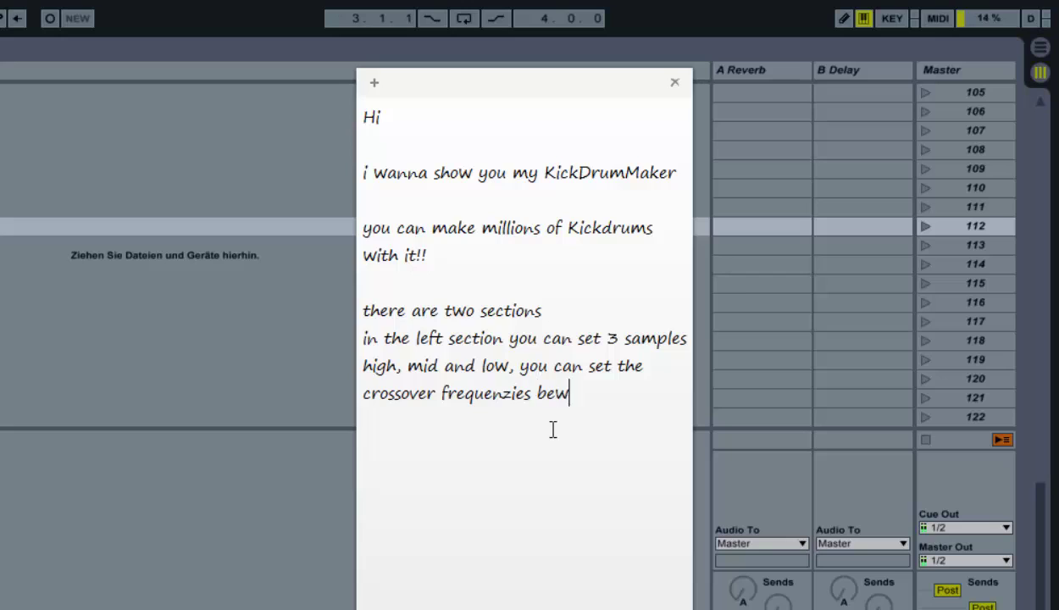
Complete the note's sentence with "between the 3 bands and also you can set the compressor"
key(BackSpace)
text(tween the 3 )
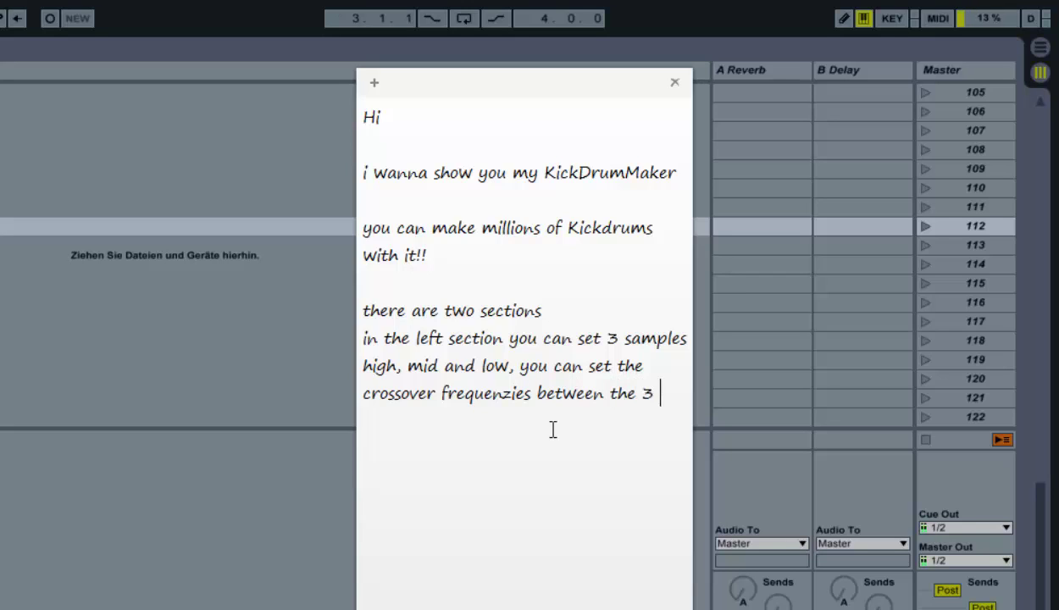
text(bands)
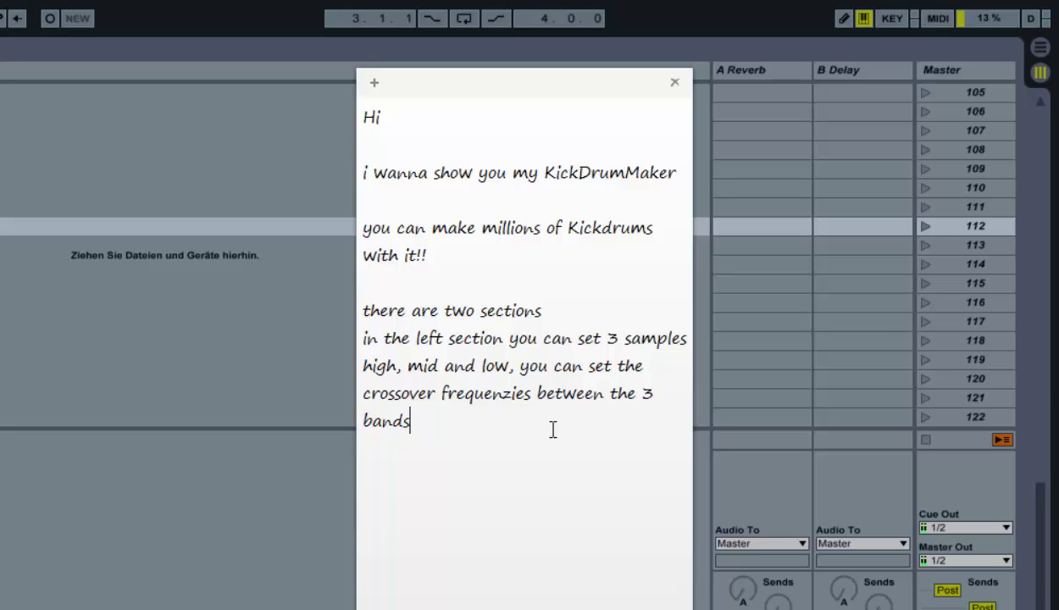
text( and also you )
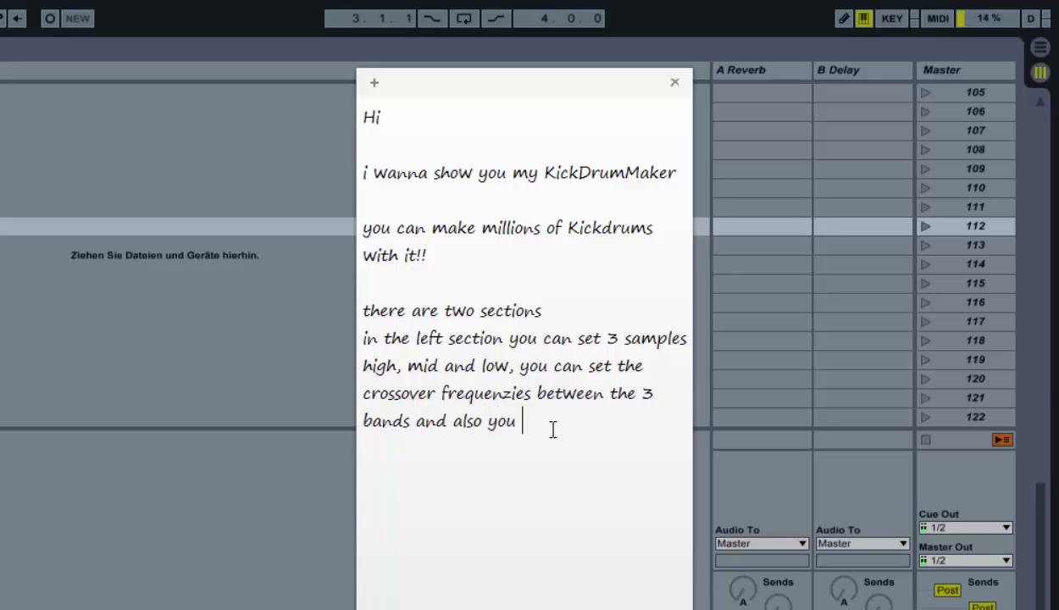
text(can set the compressor)
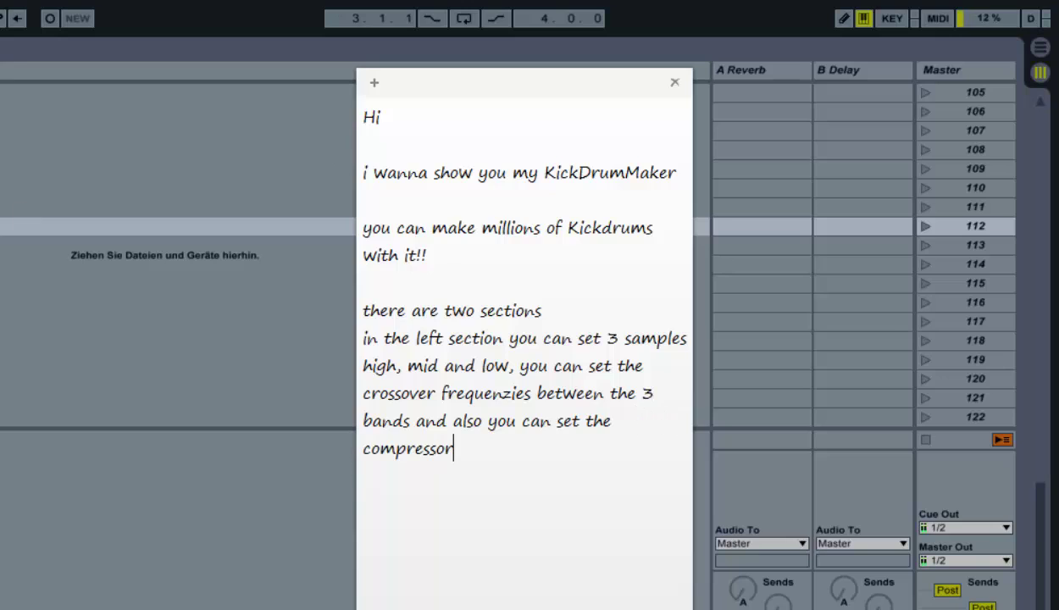
Vary the KickDrumMaker rack's compressor Threshold down and up, leaving it at -8.19 dB
scroll(150, 491, down, 10)
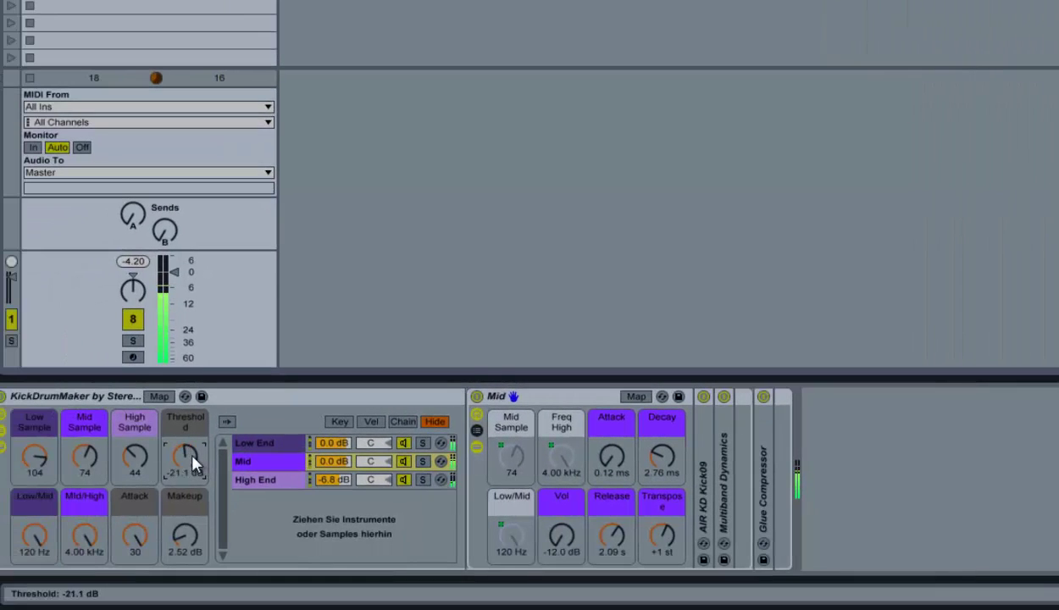
scroll(193, 461, up, 12)
scroll(193, 462, down, 3)
scroll(183, 546, down, 3)
scroll(181, 541, up, 5)
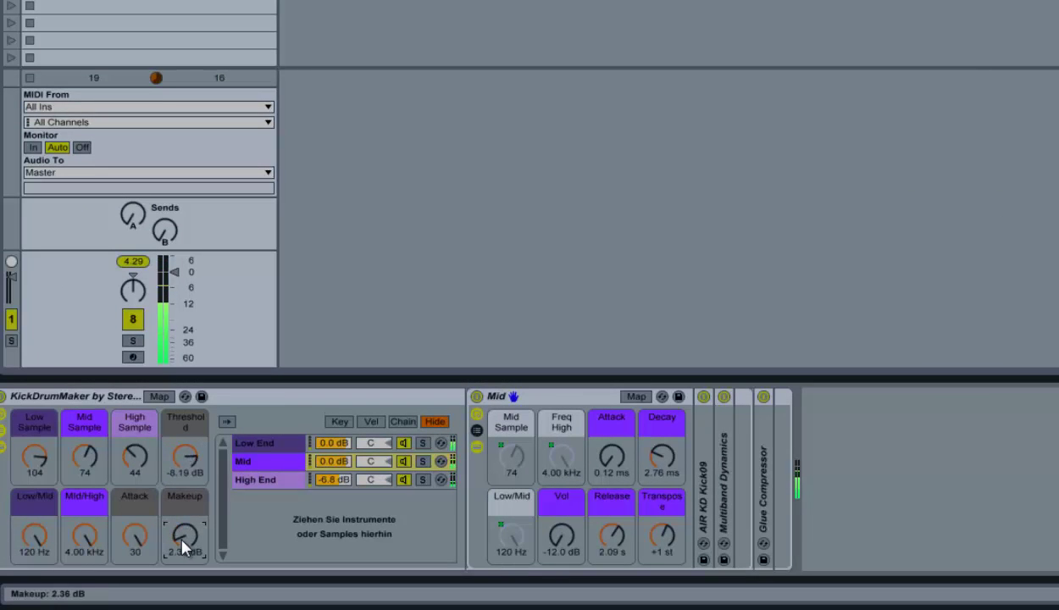
Set the KickDrumMaker compressor's Makeup to 1.89 dB and its Attack to .01
scroll(181, 542, down, 4)
scroll(183, 534, up, 4)
scroll(133, 540, down, 5)
scroll(133, 541, down, 3)
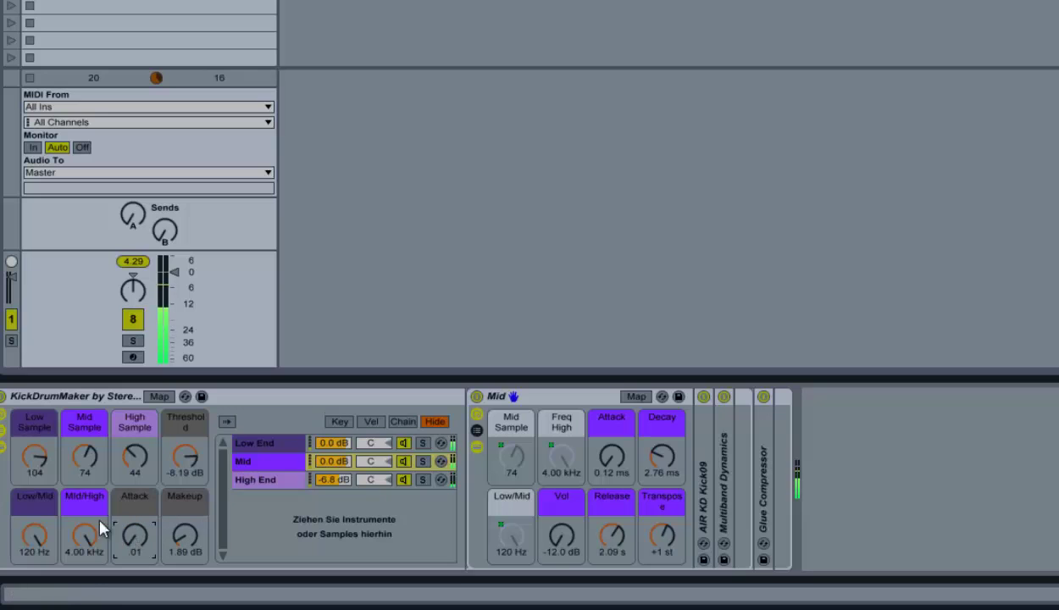
Set the KickDrumMaker crossover macros to 45.4 Hz for Low/Mid and 4.00 kHz for Mid/High
scroll(82, 532, down, 5)
scroll(37, 534, down, 5)
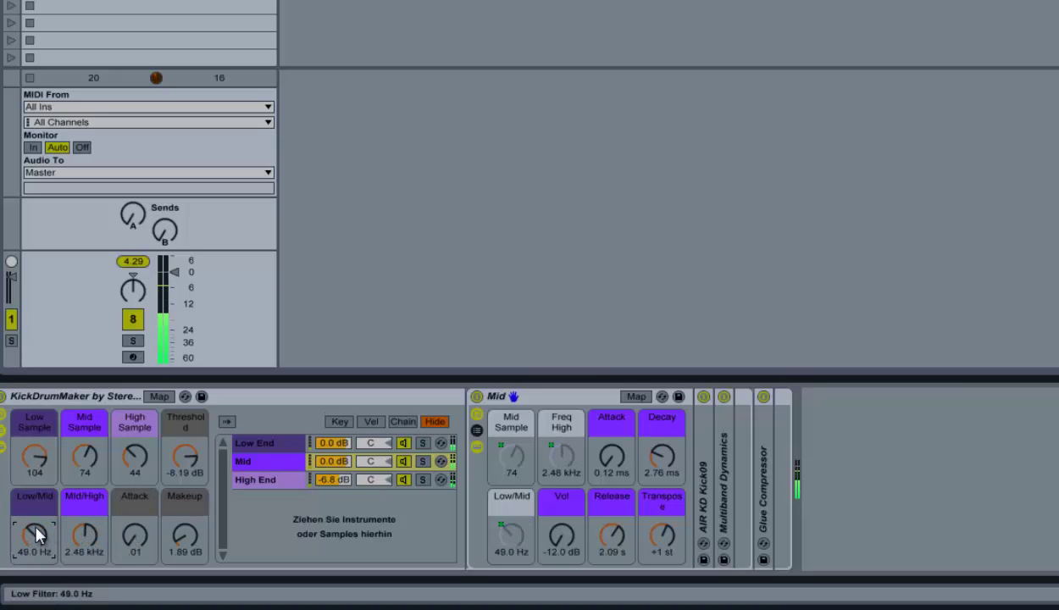
scroll(38, 534, down, 3)
scroll(85, 533, down, 2)
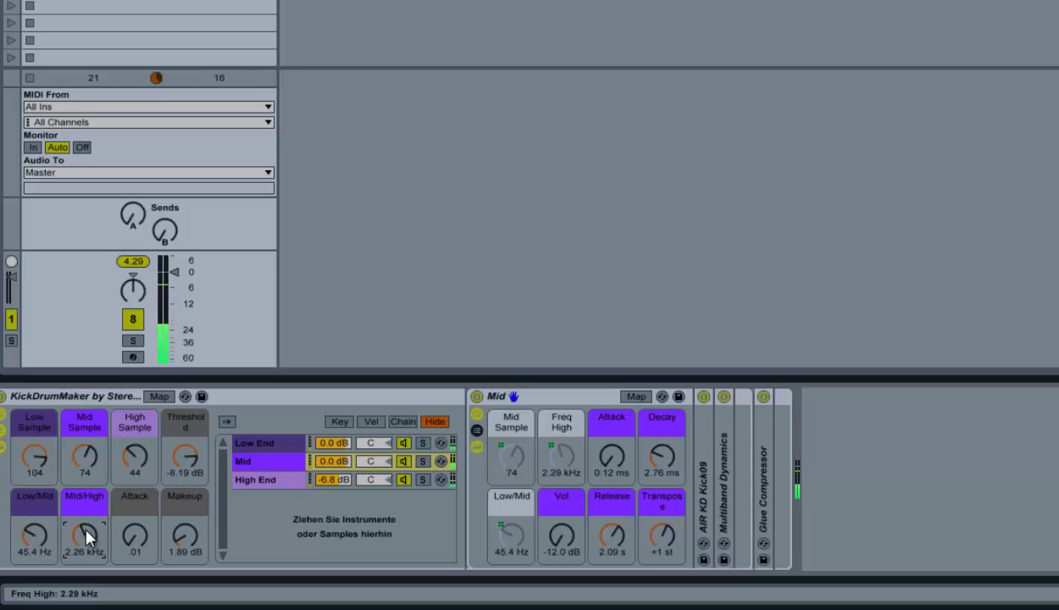
drag(86, 531, 86, 524)
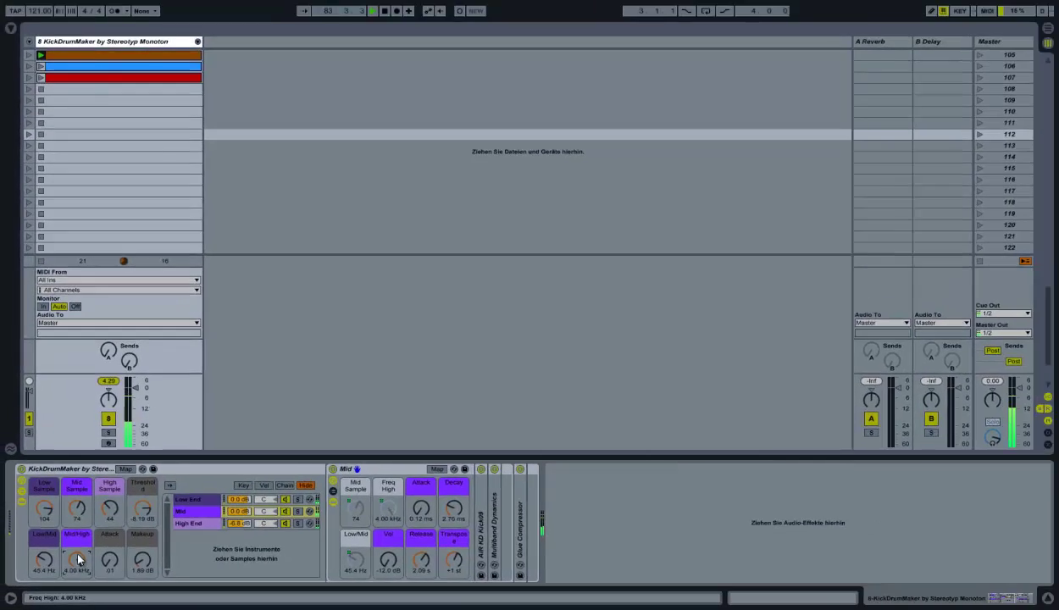
Set the KickDrumMaker Low/Mid crossover to 48.0 Hz, and audition the red clip before relaunching the orange clip
scroll(58, 553, up, 2)
click(41, 78)
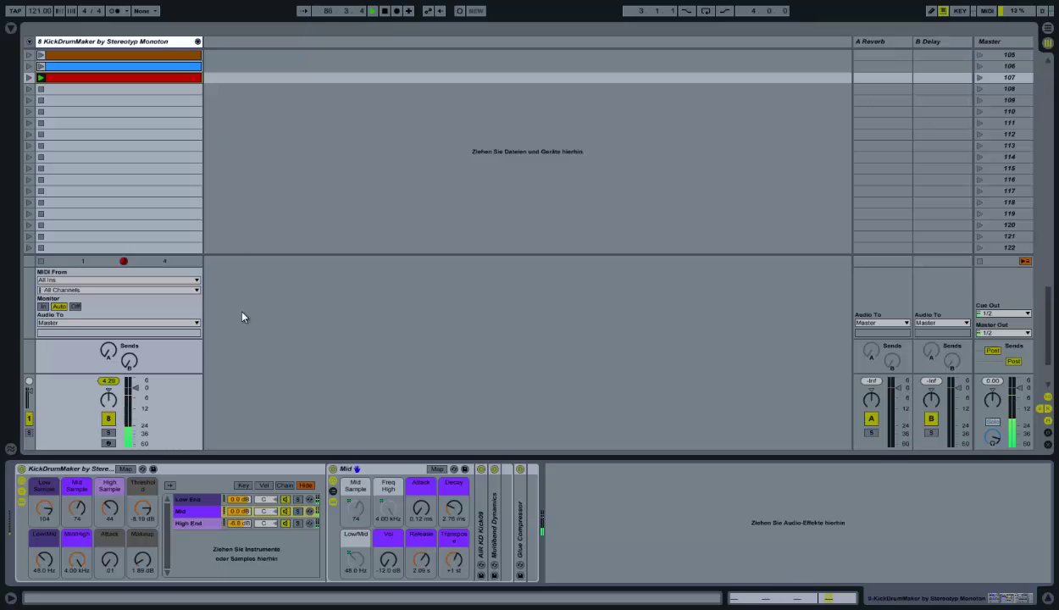
click(41, 55)
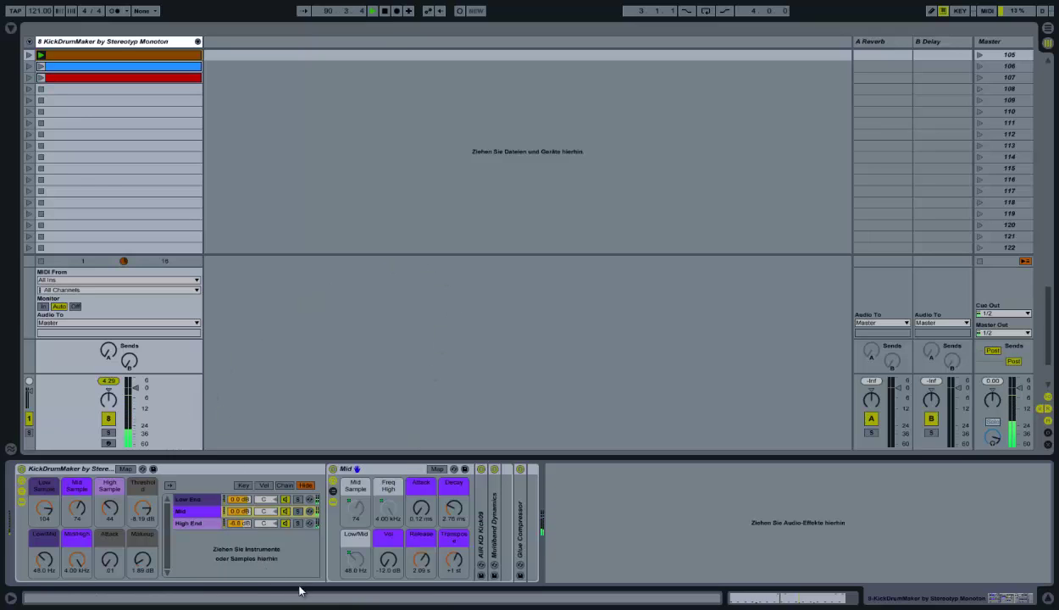
Switch to the sticky note and start a new paragraph, separated by a blank line, with "on the right section you can"
click(219, 608)
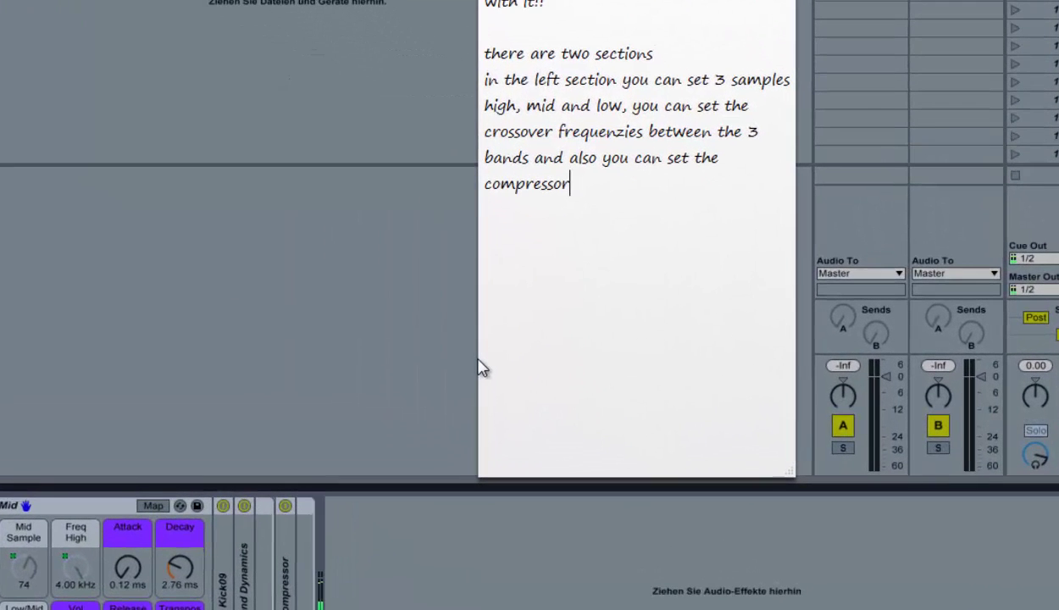
key(Return)
key(Return)
text(on the r)
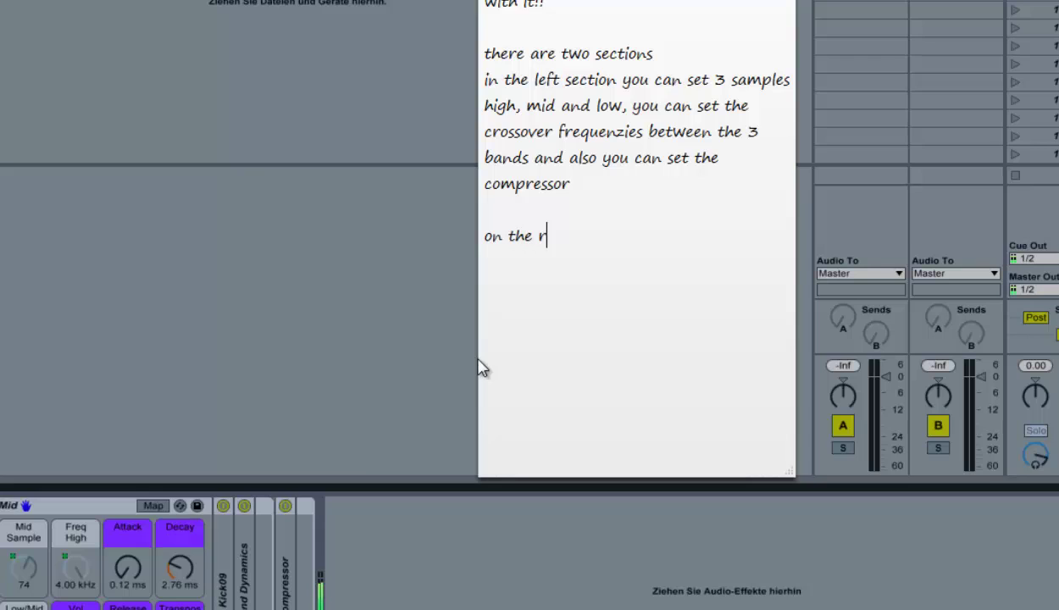
text(ight section )
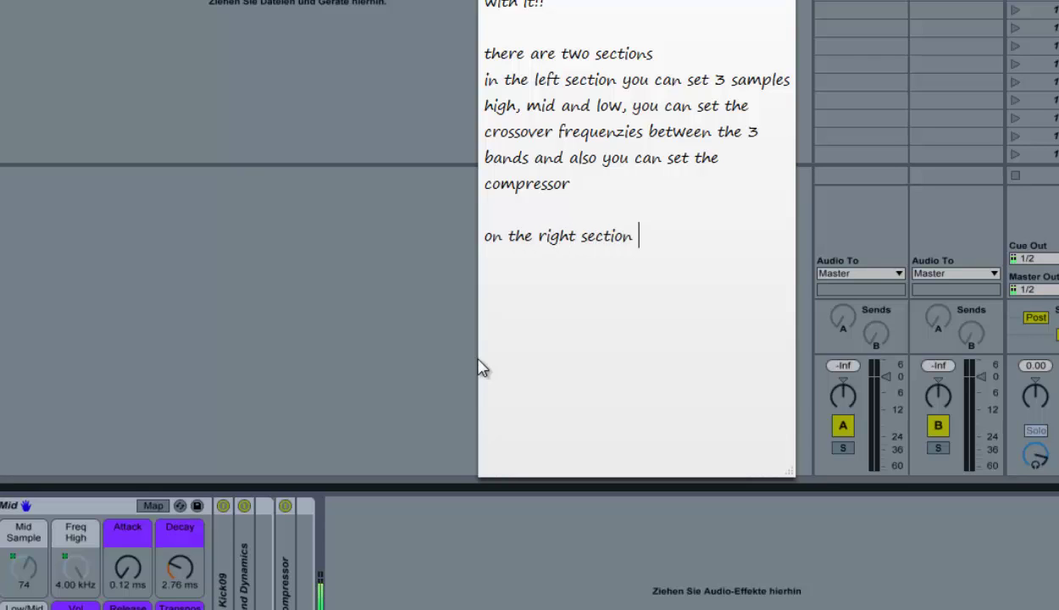
text(you can s)
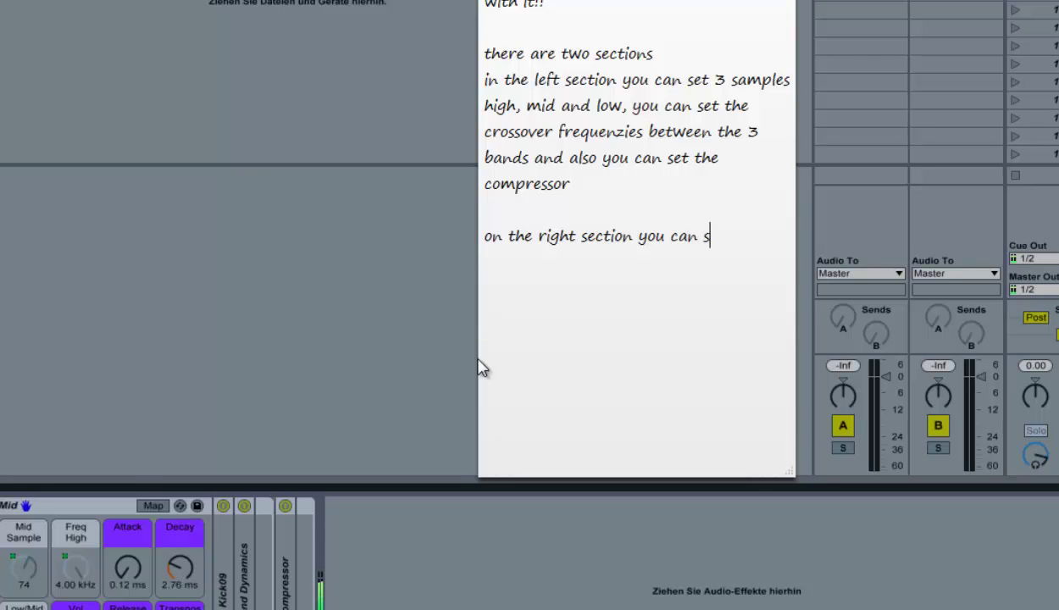
Complete the note's sentence with "make detailed settings in each band"
text(et de)
key(BackSpace)
key(BackSpace)
key(BackSpace)
key(BackSpace)
key(BackSpace)
key(BackSpace)
text(make detailed)
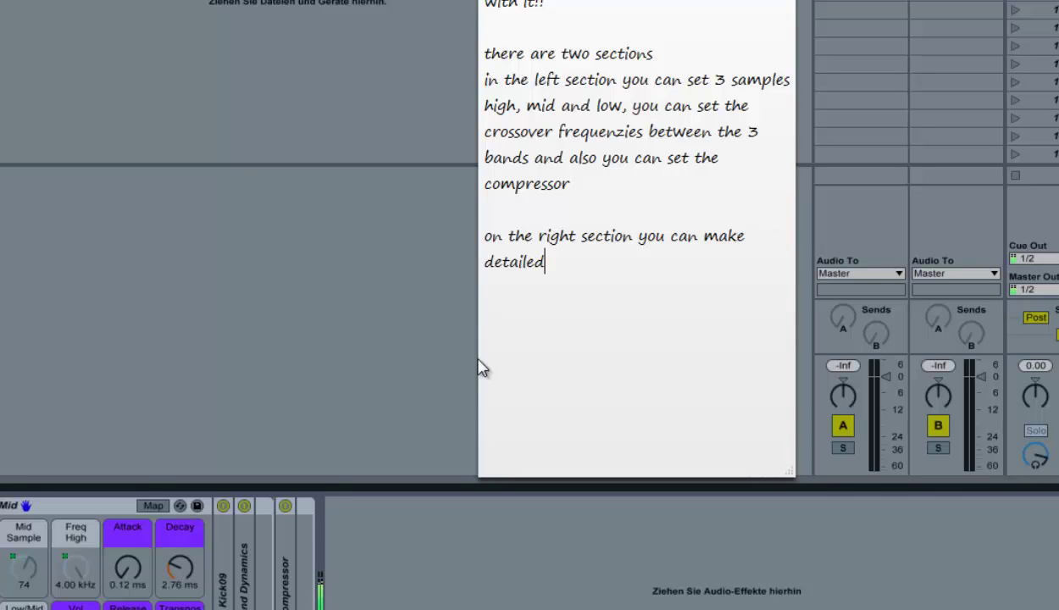
text( settings i)
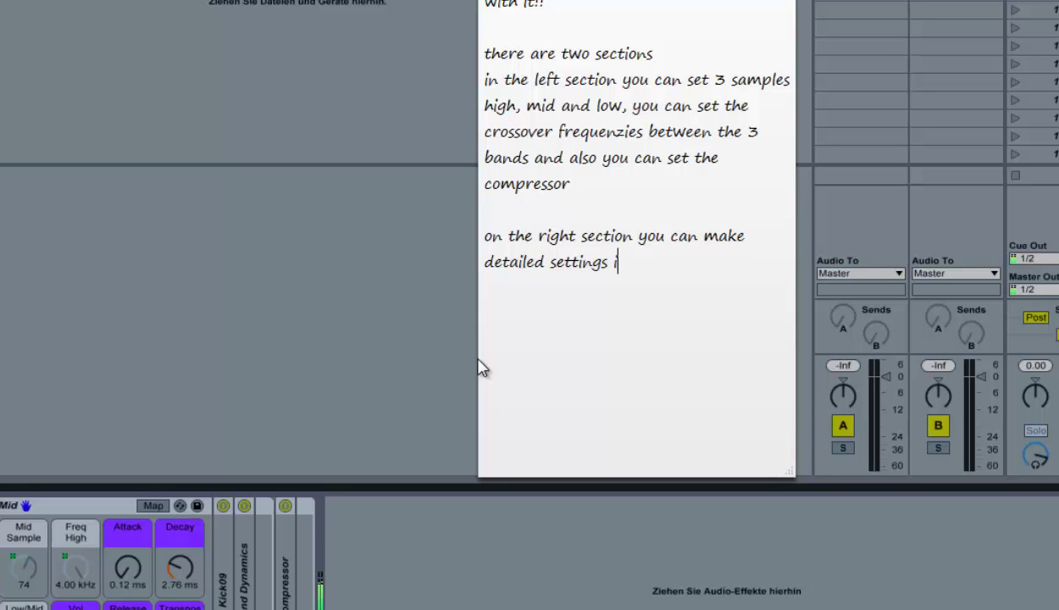
text(n each band)
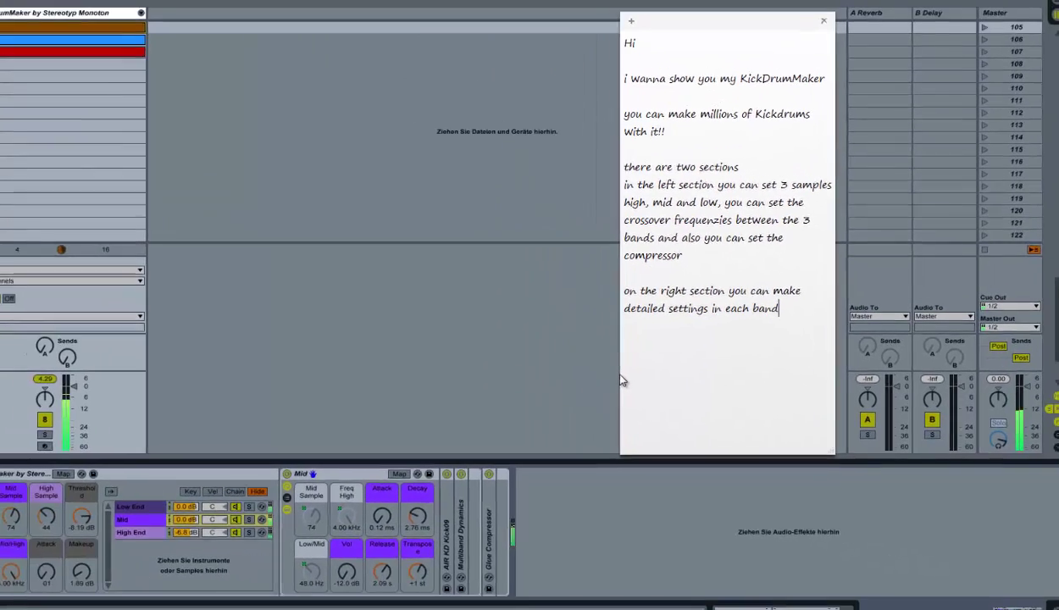
Add a blank line below the note's last sentence and make the note window slightly smaller
key(Return)
key(Return)
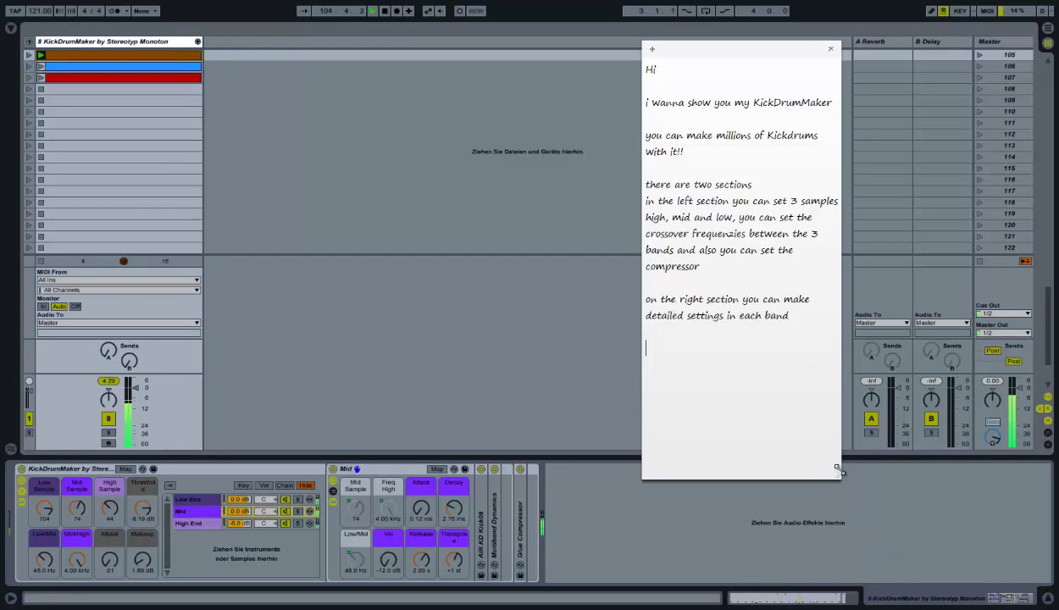
drag(838, 478, 834, 446)
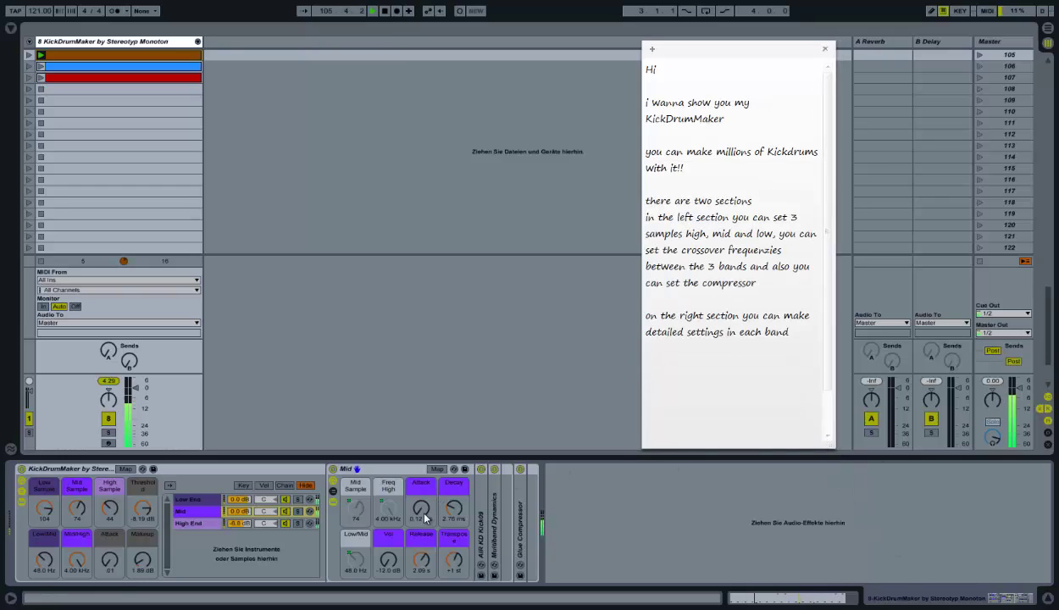
Set the Low End chain's Attack to 12.2 ms, Decay to 4.53 ms and Release to 609 ms, leaving Transpose at -2 st
drag(417, 504, 417, 502)
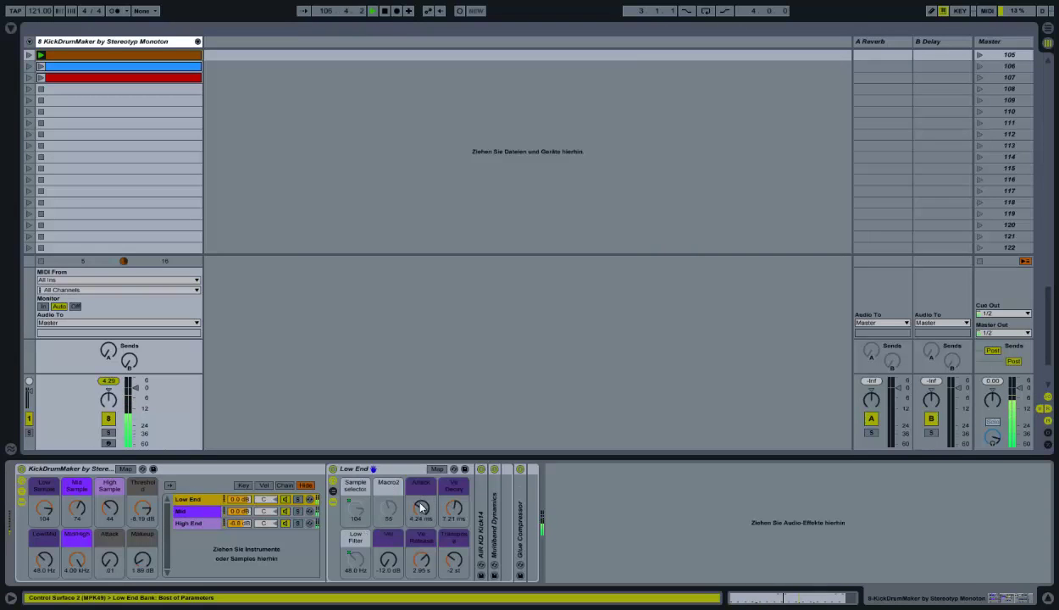
drag(422, 508, 454, 511)
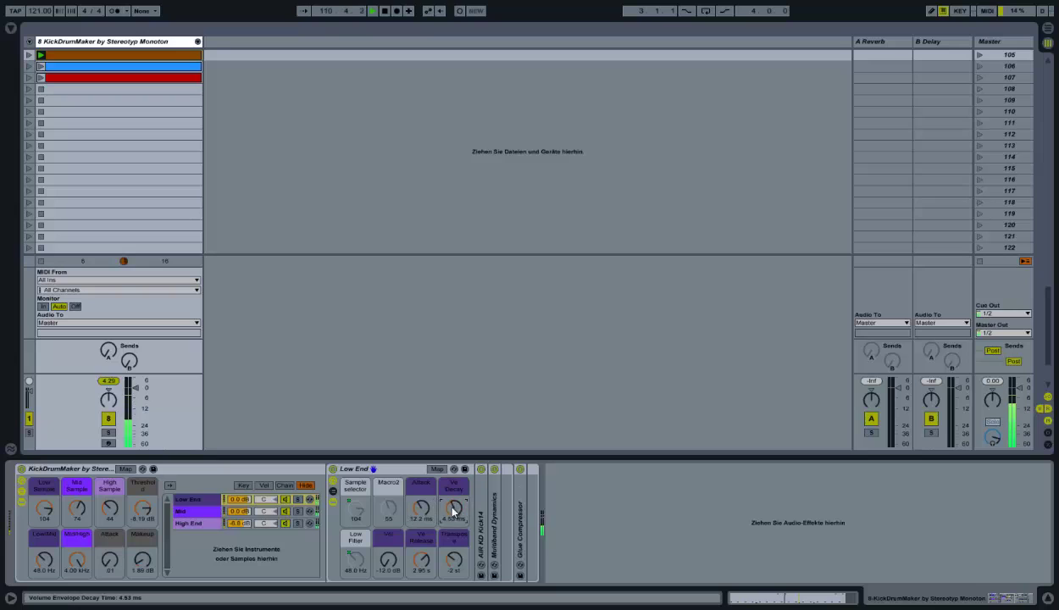
drag(421, 559, 456, 560)
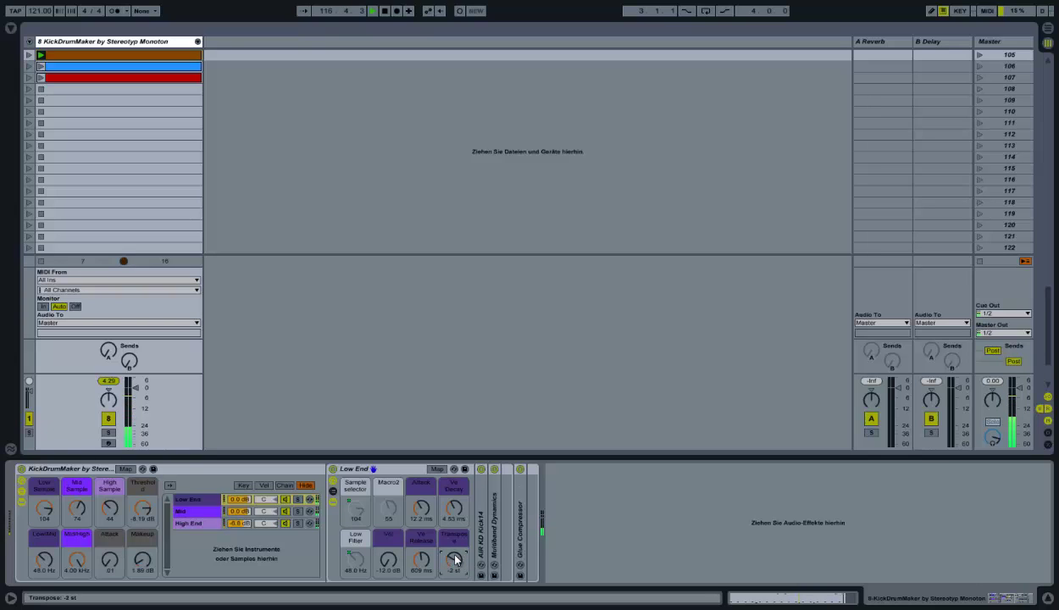
drag(455, 560, 456, 560)
Set the Mid chain's Attack to 0.42 ms, Decay to 14.1 ms, Release to 377 ms and Vol to -10.6 dB
click(207, 511)
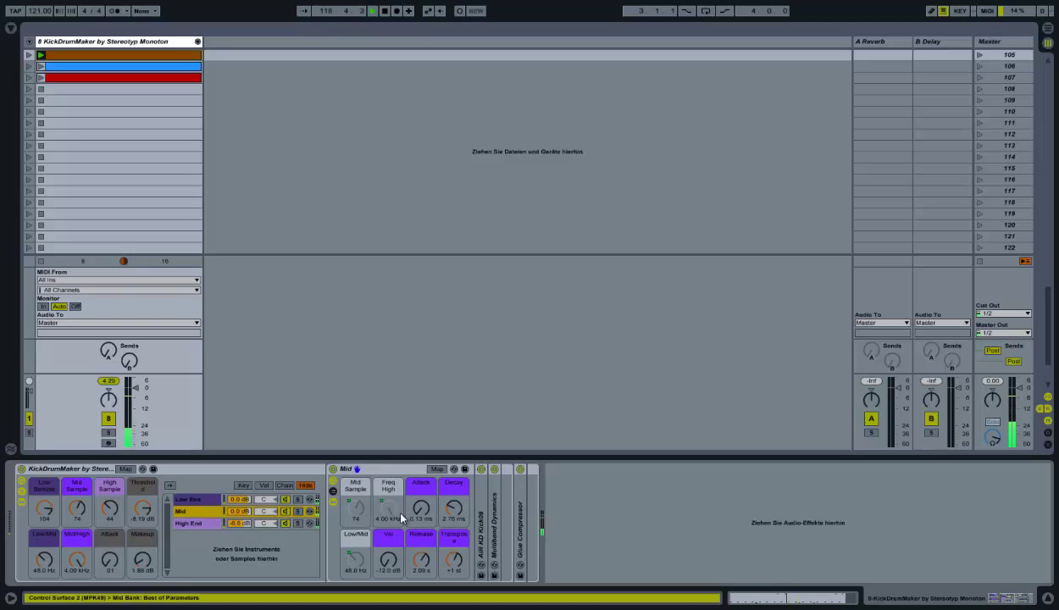
drag(419, 512, 455, 513)
drag(421, 555, 389, 560)
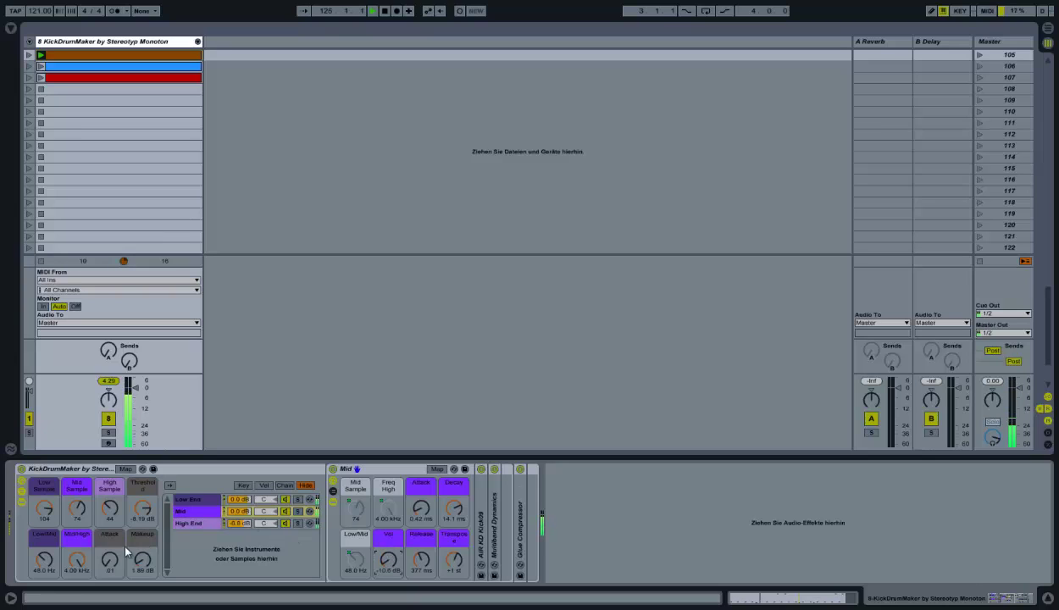
Set the rack's compressor Attack to 3 and Makeup to 1.26 dB, and the Mid chain's Transpose to 0 st and Release to 1.48 s
click(109, 561)
mouse_move(154, 561)
mouse_down()
mouse_move(153, 538)
mouse_move(143, 566)
mouse_up()
drag(450, 563, 419, 561)
Return to the sticky note and begin its next paragraph with "so you see, there are"
click(441, 607)
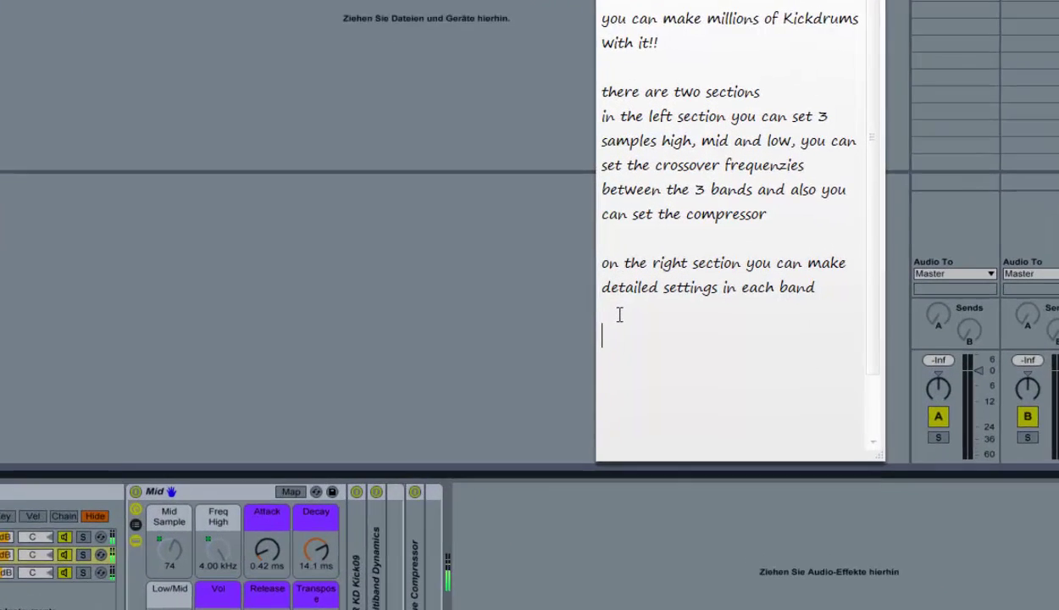
text(so y)
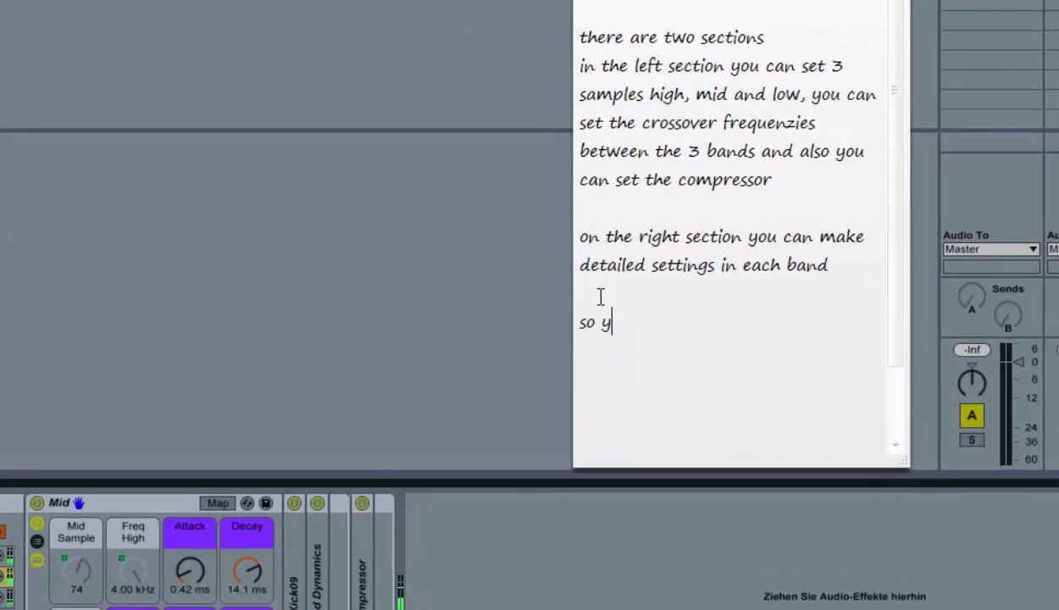
text(ou see, are are)
key(BackSpace)
key(BackSpace)
key(BackSpace)
key(BackSpace)
key(BackSpace)
key(BackSpace)
key(BackSpace)
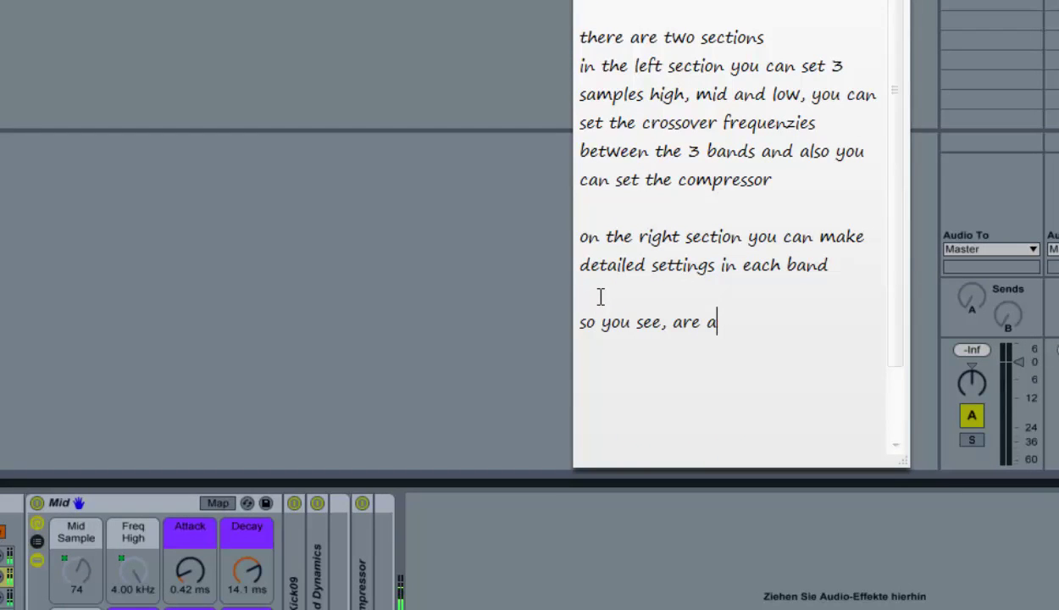
text(tt)
key(BackSpace)
text(here are )
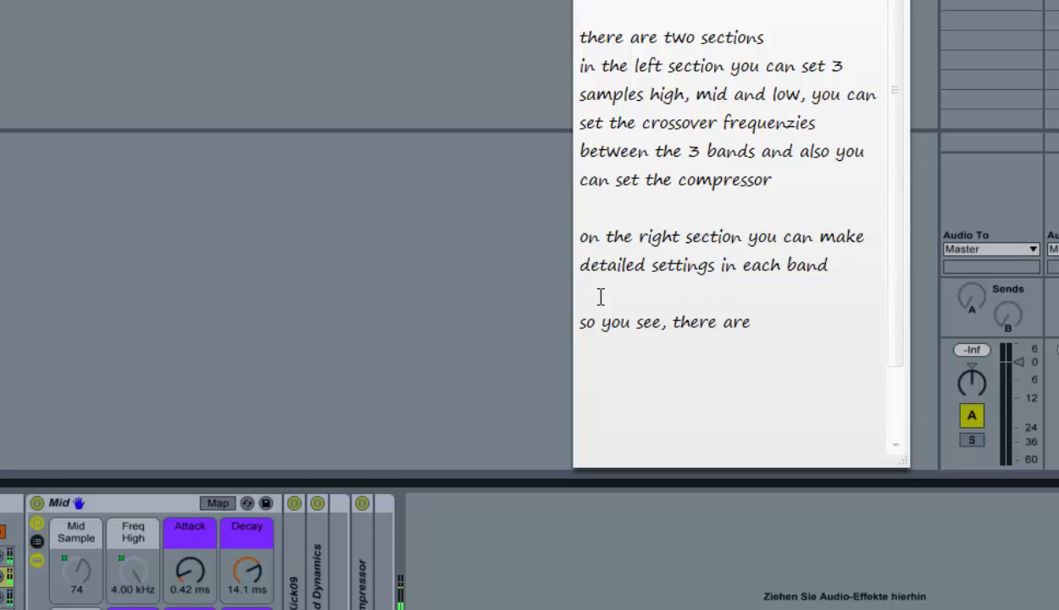
Complete the note's sentence with "more than one millions ways to make your favourite kickdrum", followed by a blank line
text(more tah)
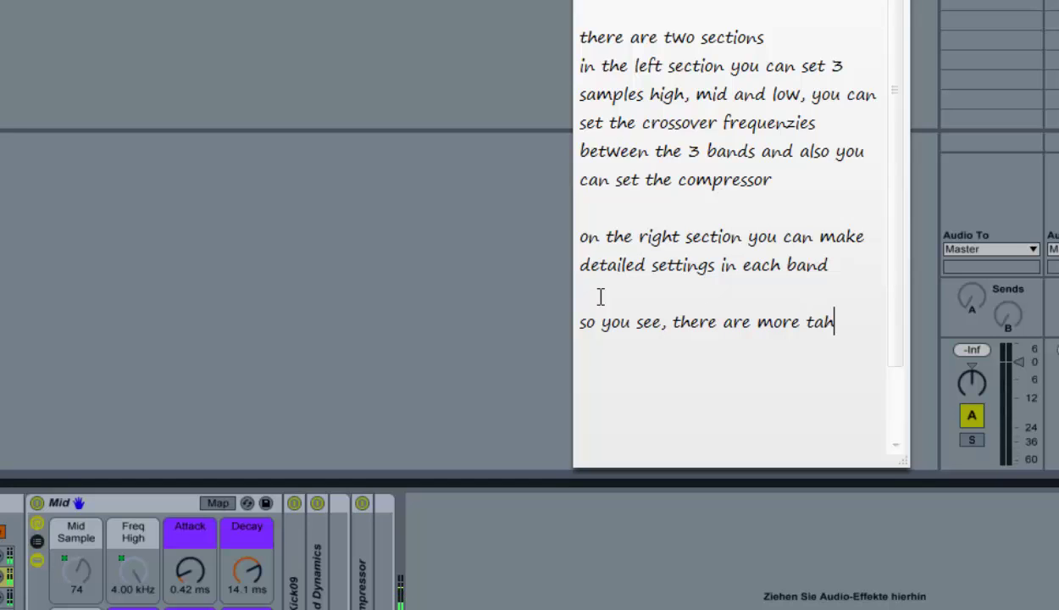
key(BackSpace)
key(BackSpace)
text(han one mi)
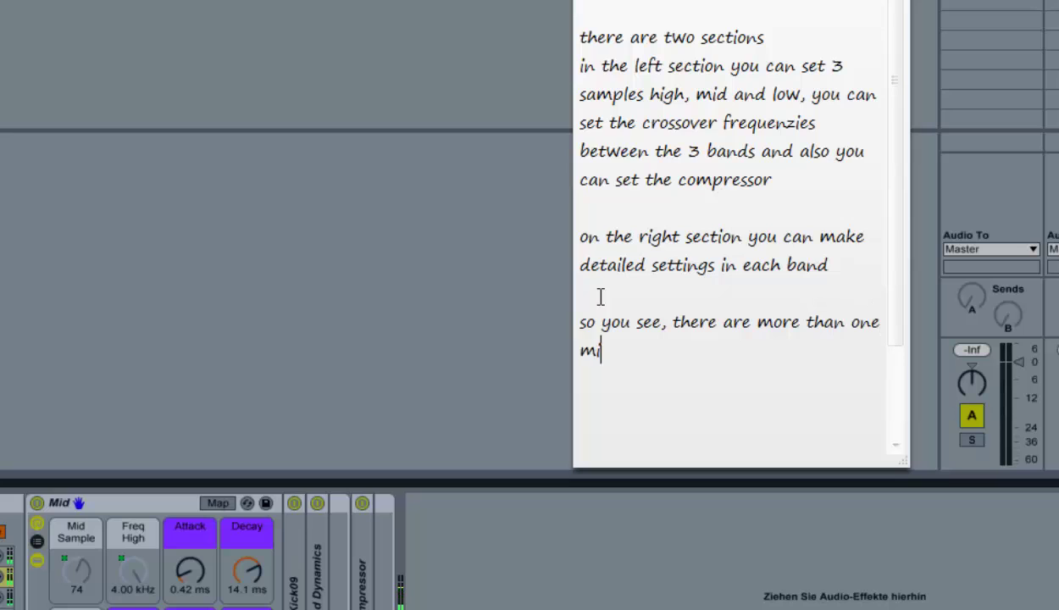
text(llions Wa)
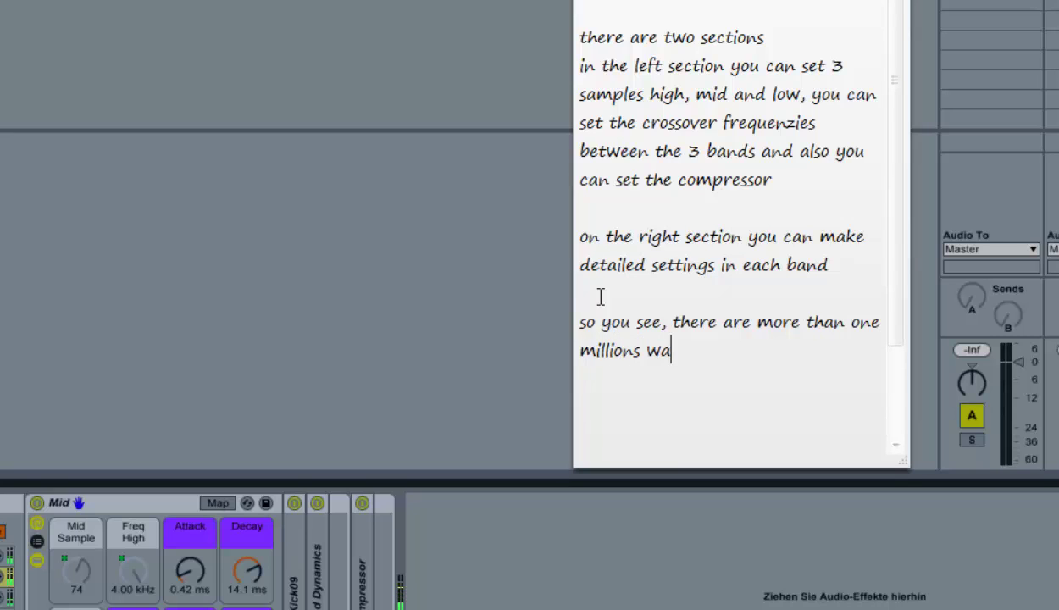
text(ys to ma)
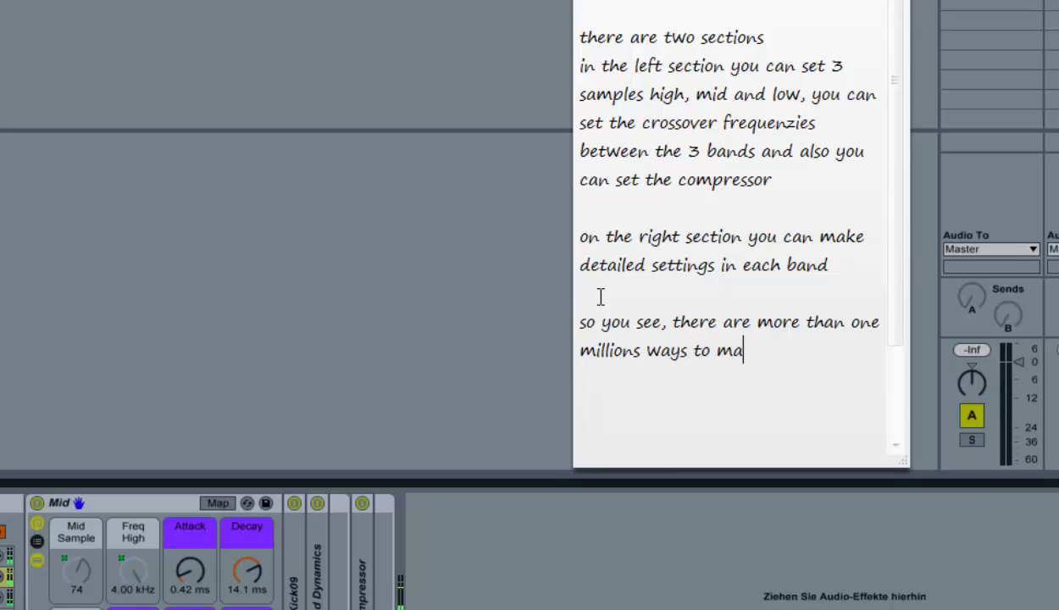
text(ke your fa)
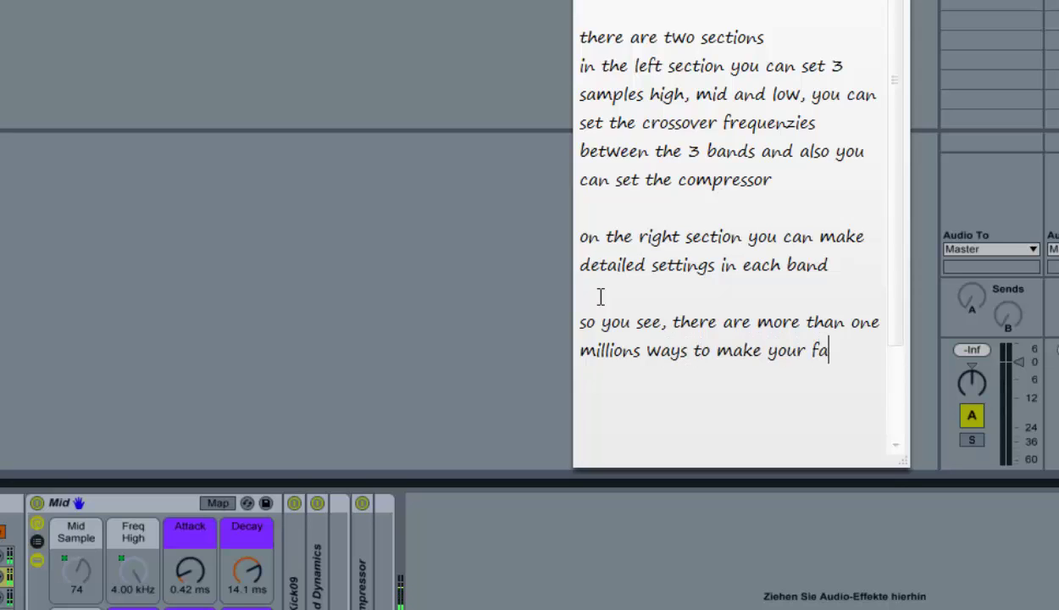
text(vourite kick)
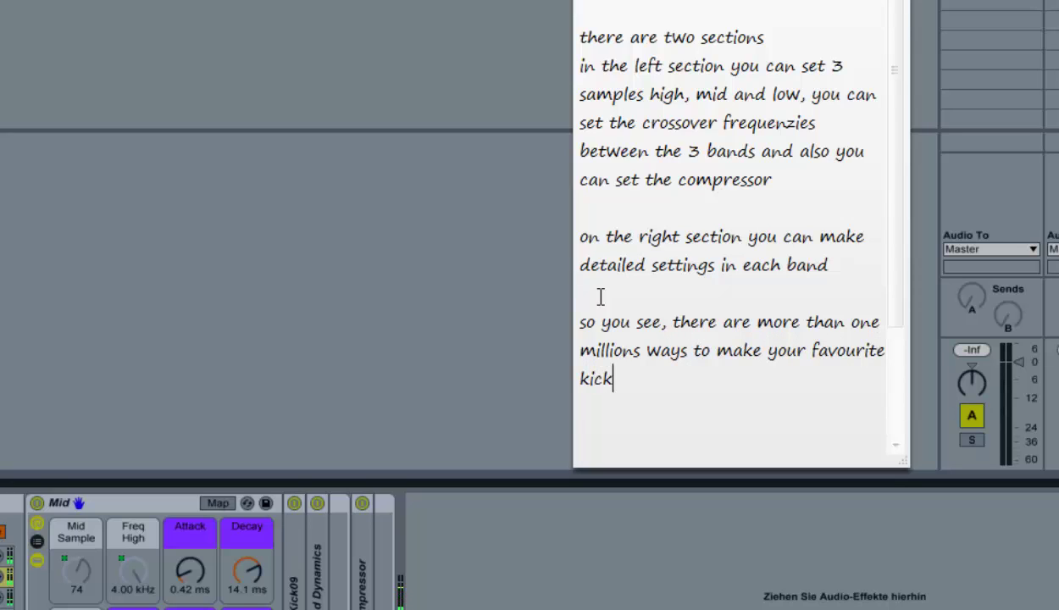
text(drum)
key(Return)
key(Return)
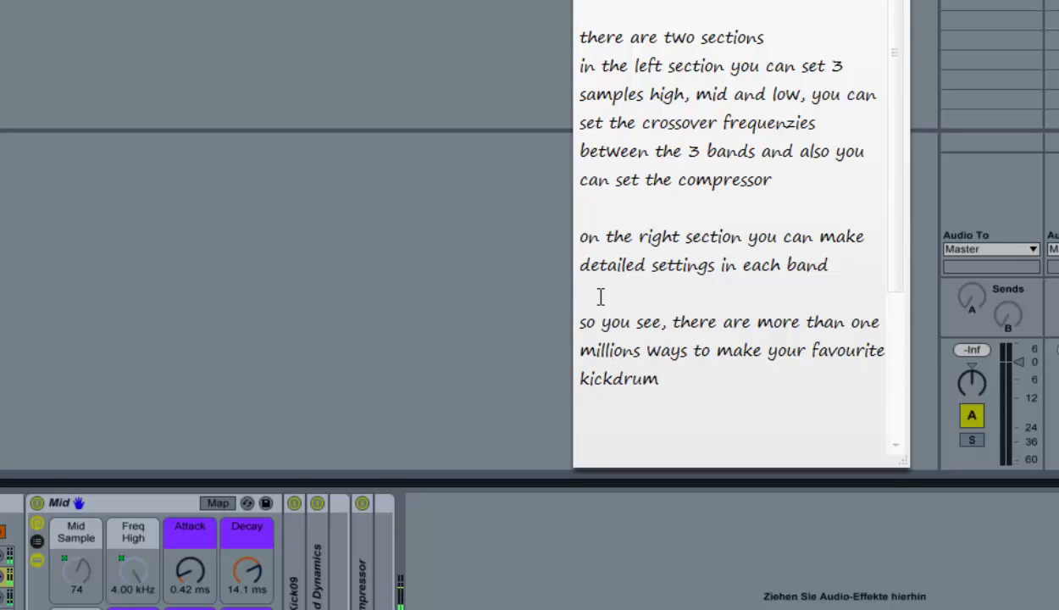
Begin the note's download paragraph with "if you would like to download it,"
text(if you wo)
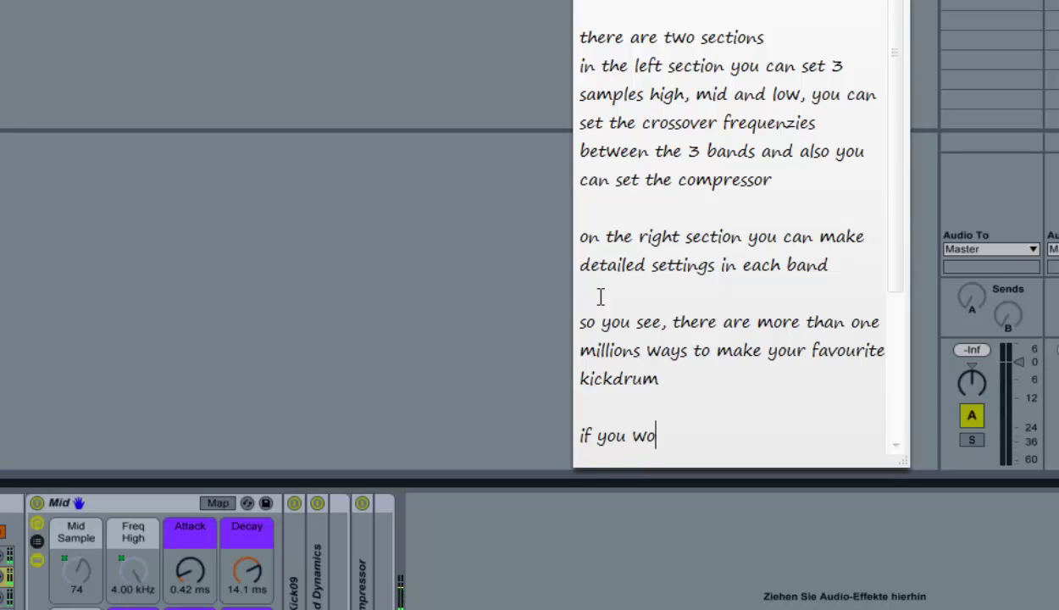
text(uld like to d)
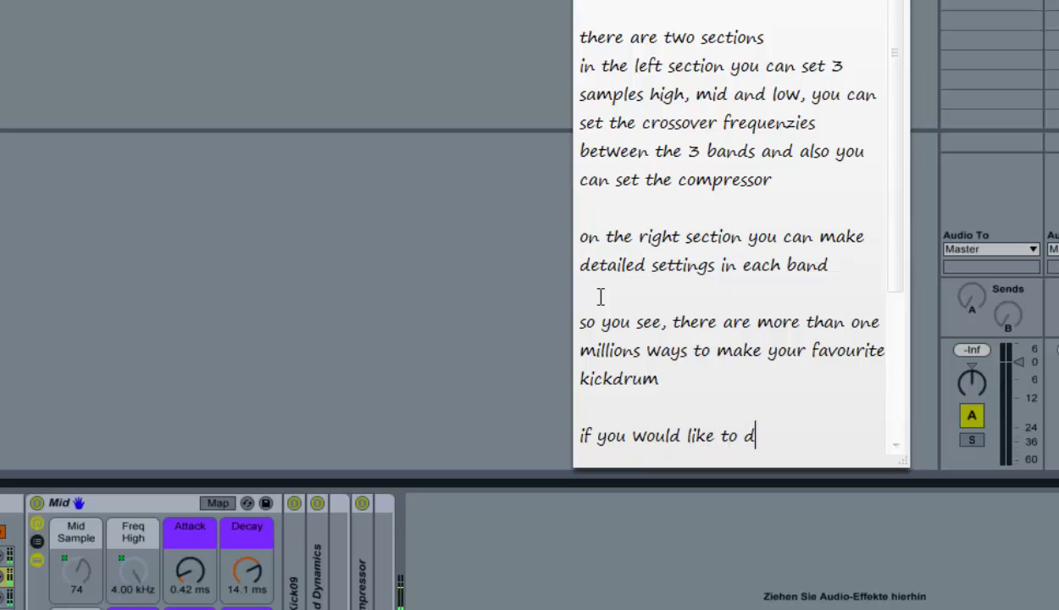
text(ownload it, let)
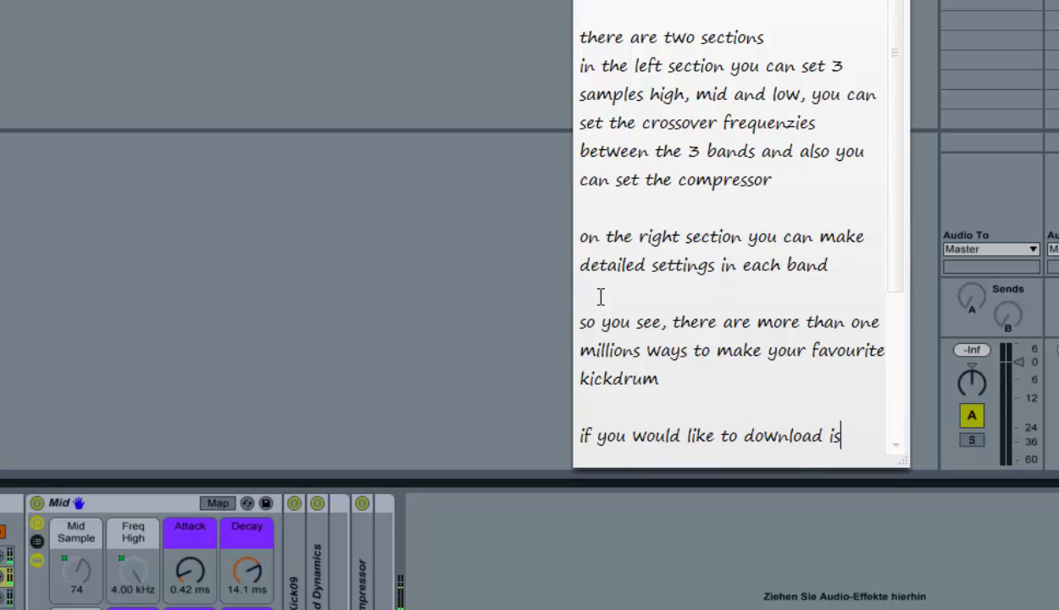
text( it m)
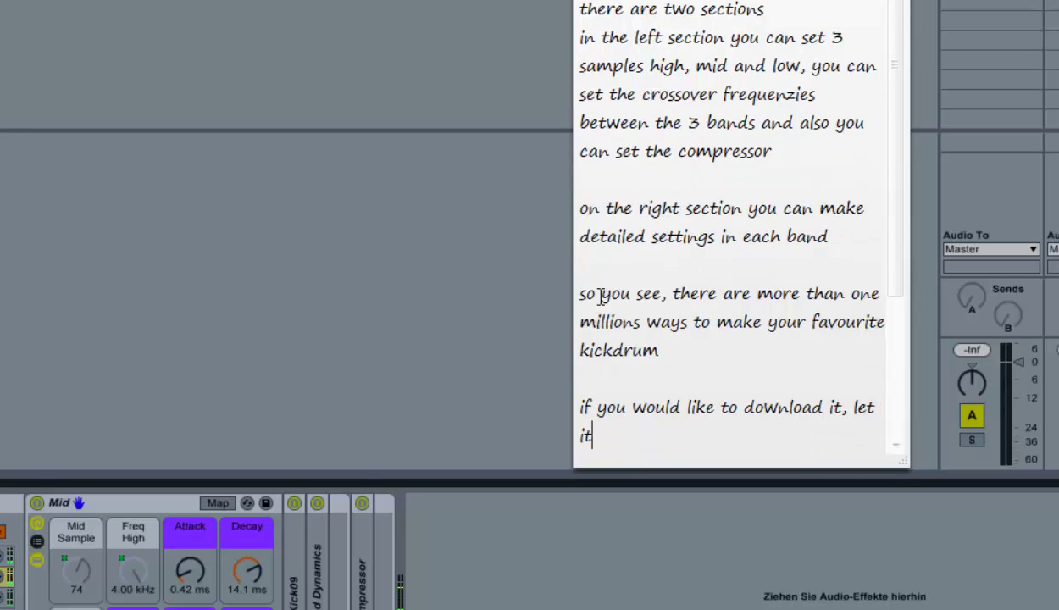
key(BackSpace)
key(BackSpace)
key(BackSpace)
key(BackSpace)
key(BackSpace)
key(BackSpace)
key(BackSpace)
key(BackSpace)
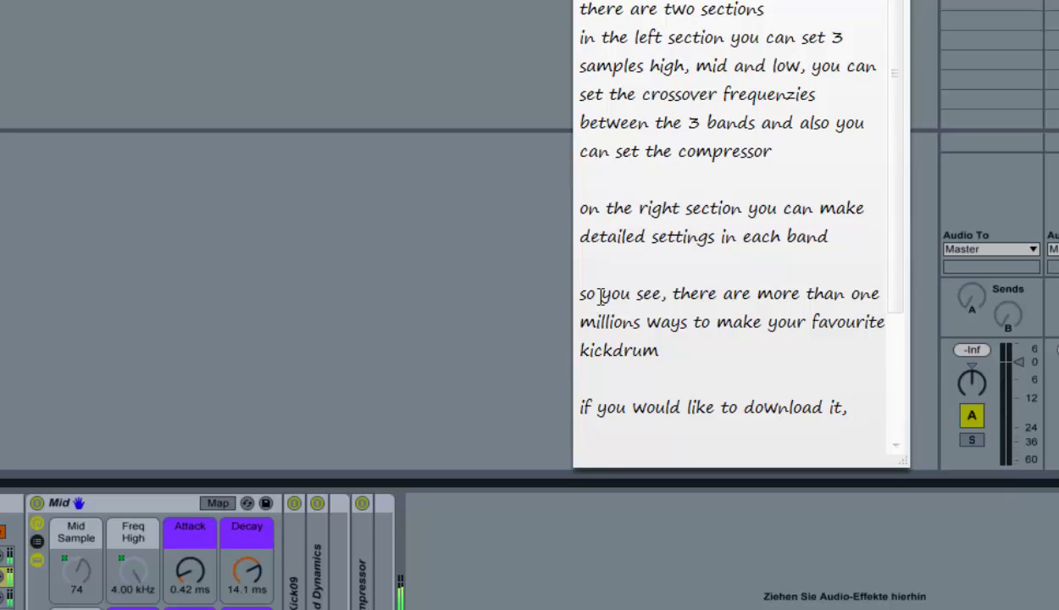
Finish the download sentence with "comment this video" and leave a blank line below it
text(comment this video)
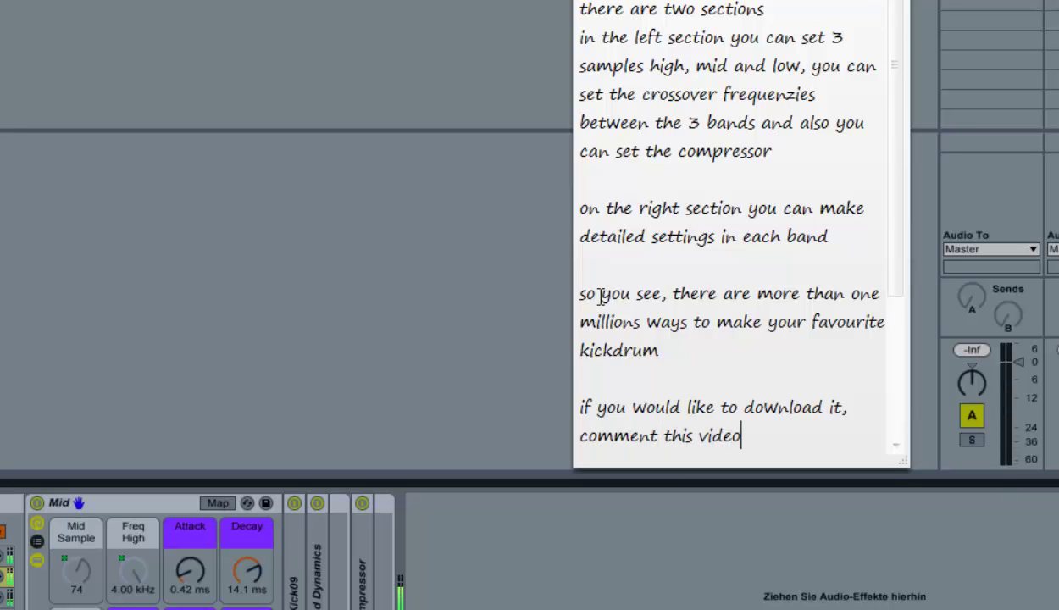
key(Return)
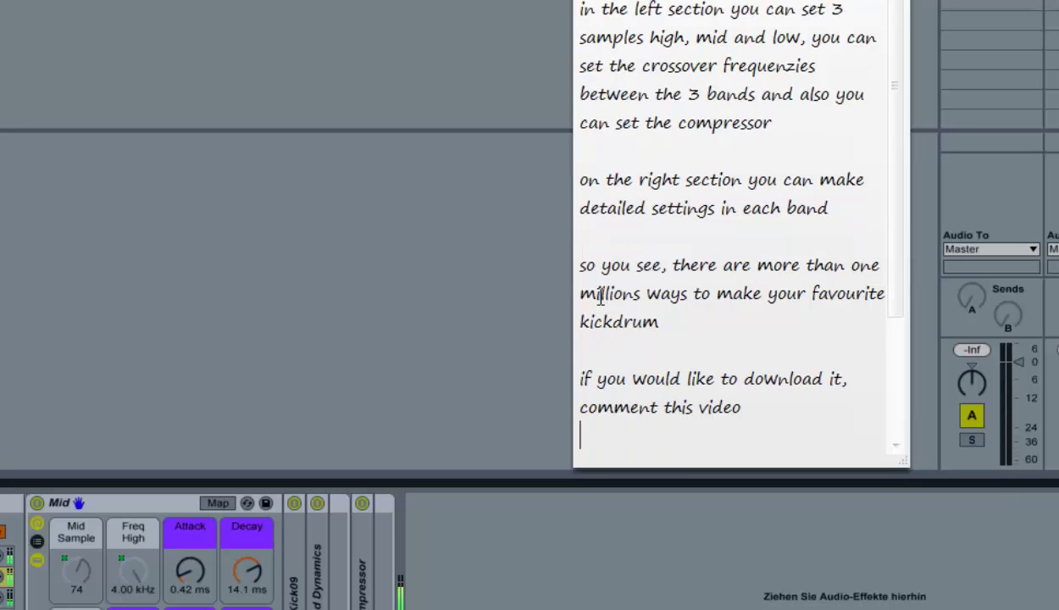
key(Return)
Add the closing line "also don´t forget to subscribe my channel" to the note
text(also don)
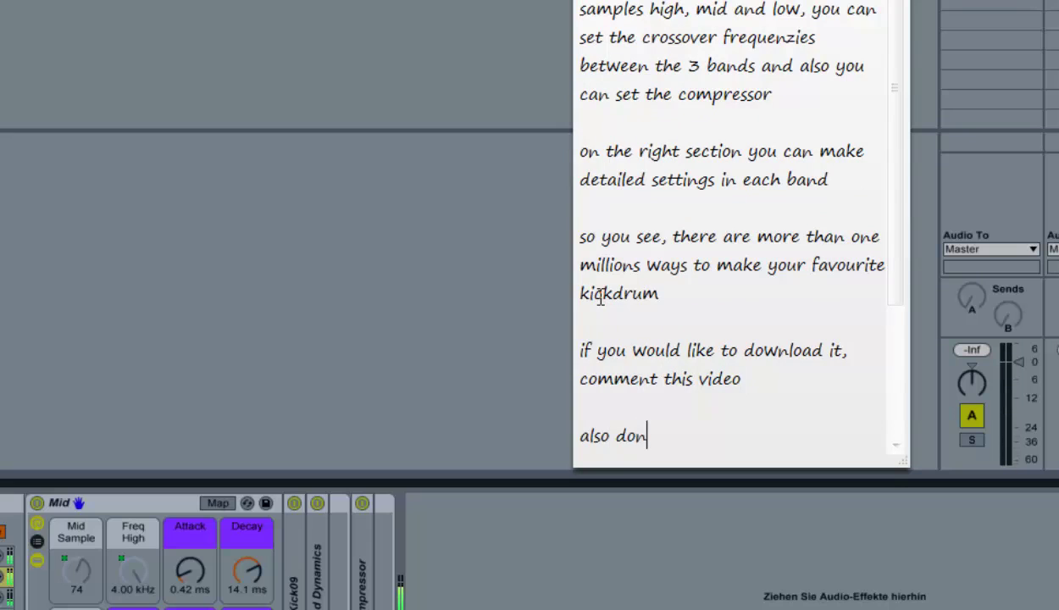
text(´t forget to s)
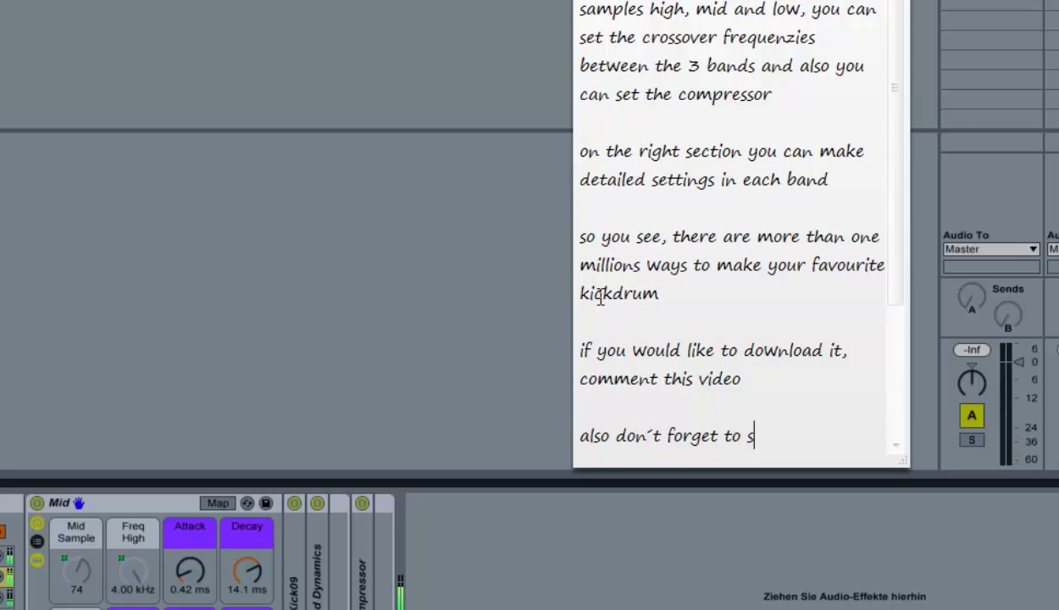
text(ubscribe my ch)
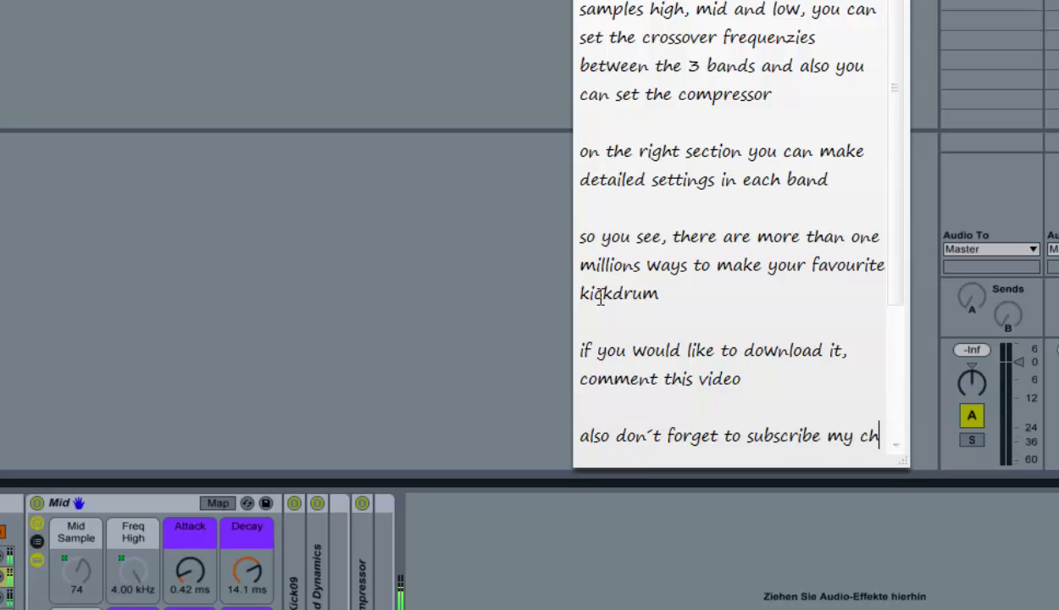
text(annel)
key(BackSpace)
text(el)
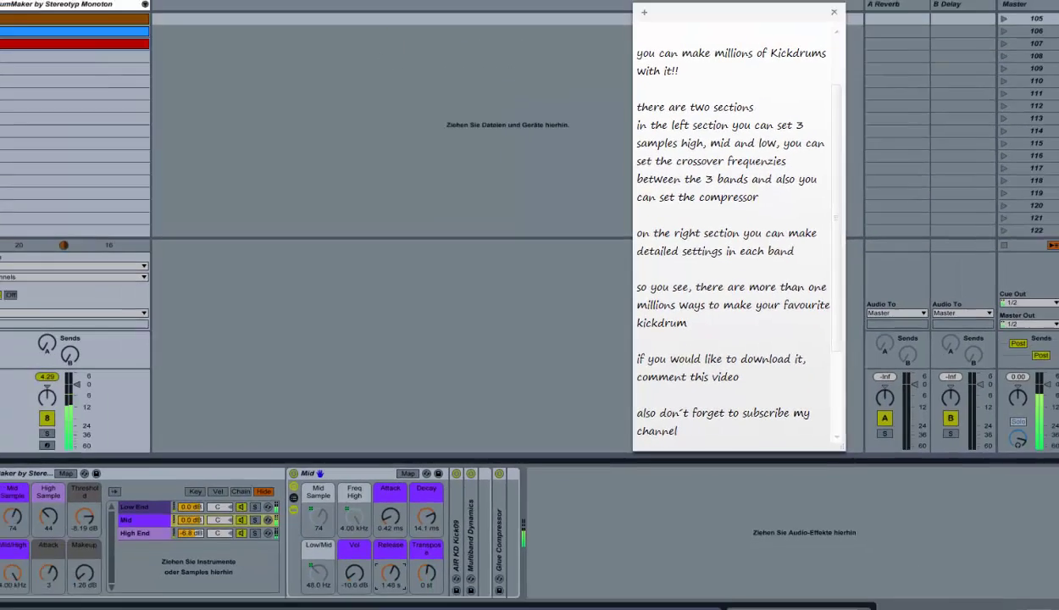
Set the KickDrumMaker rack's Low Sample to 37, Mid Sample to 51 and High Sample to 60
drag(44, 511, 75, 510)
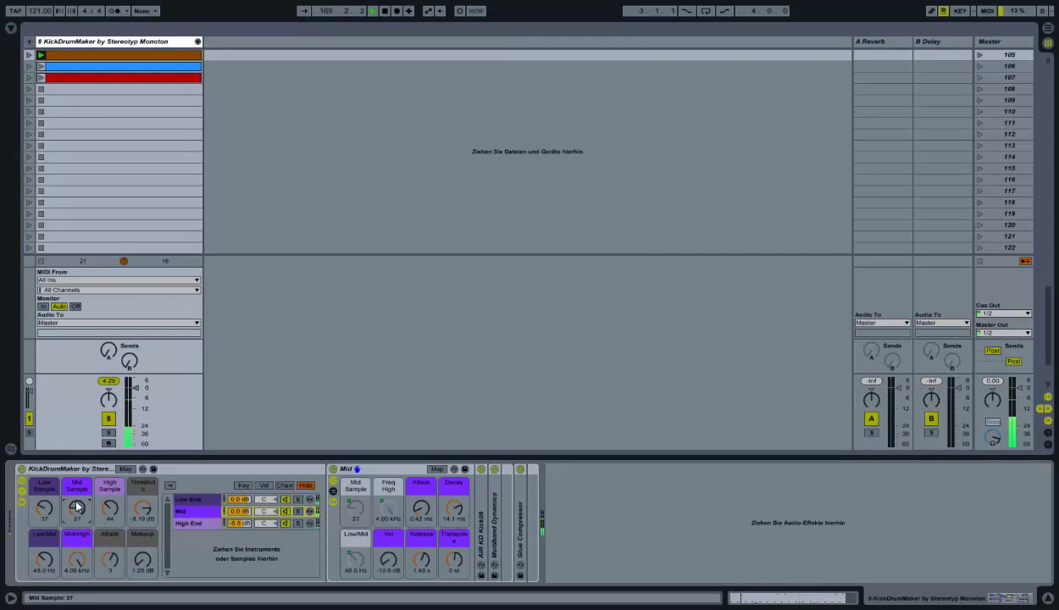
drag(76, 508, 110, 507)
drag(110, 509, 111, 504)
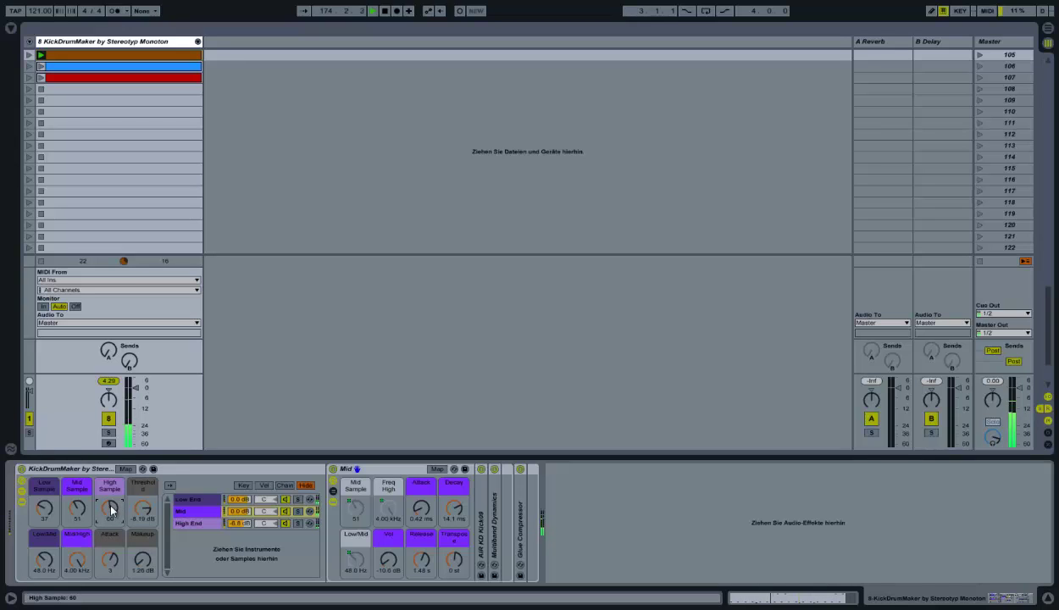